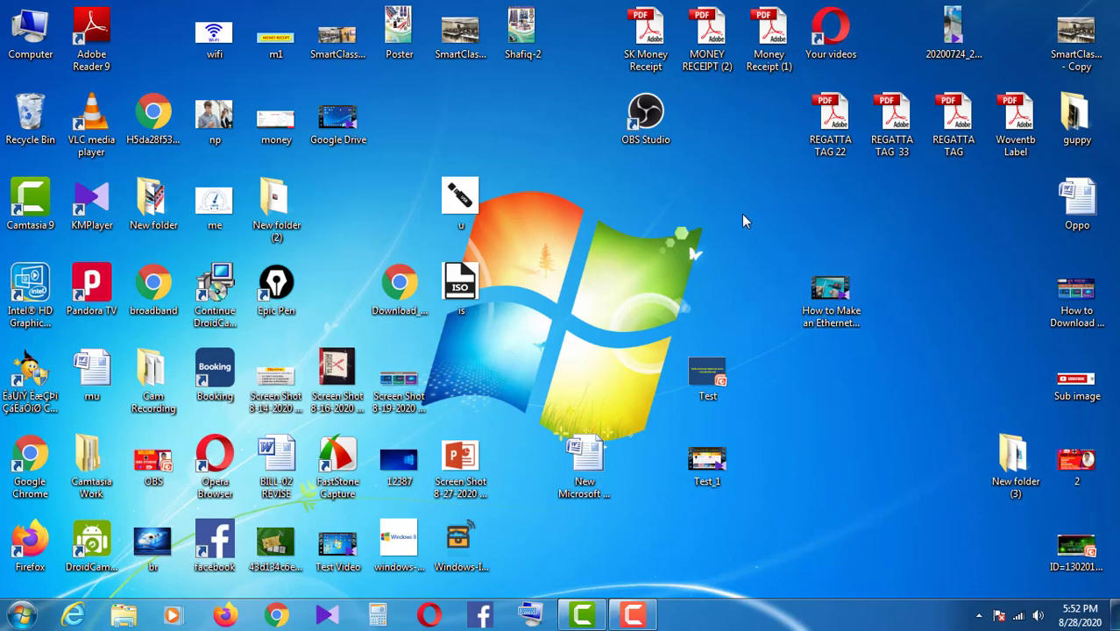
left_click(653, 131)
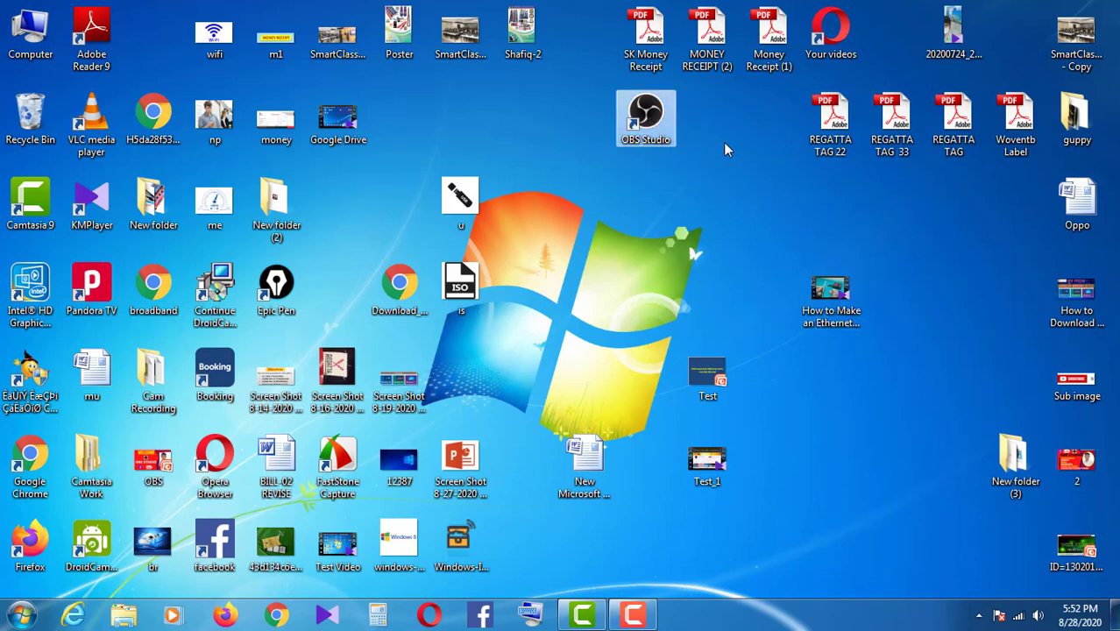
left_click(689, 181)
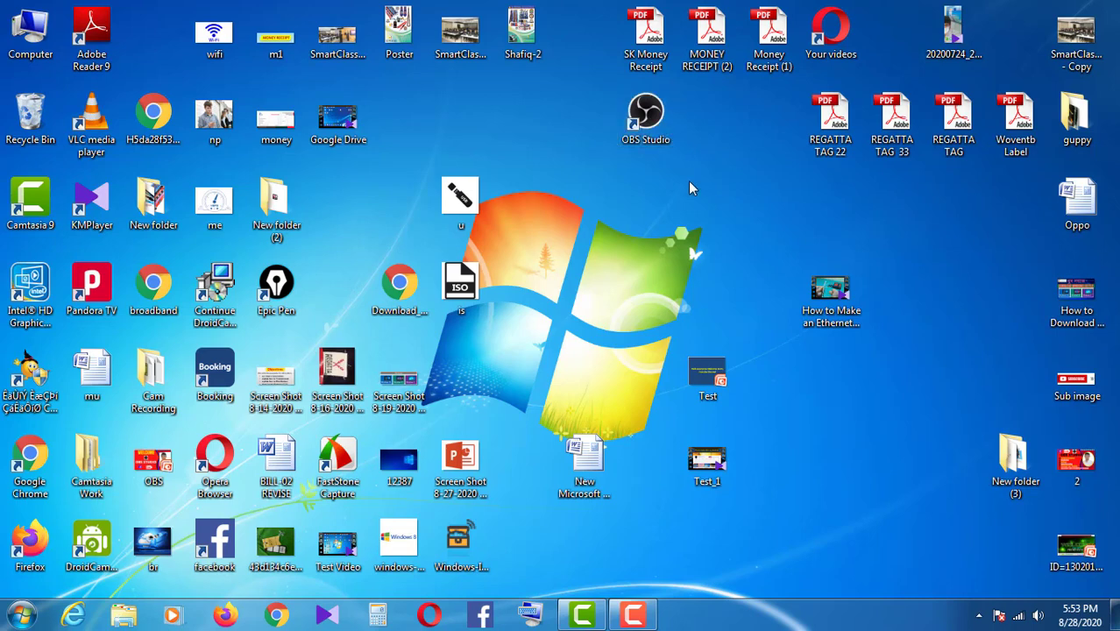
left_click(661, 126)
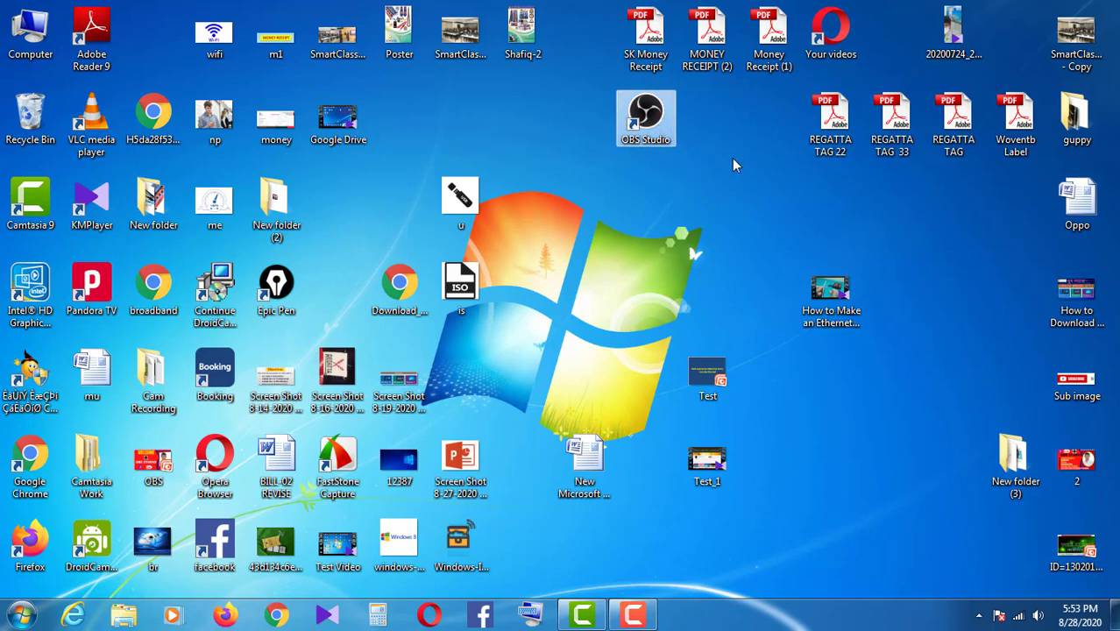
right_click(741, 142)
left_click(768, 183)
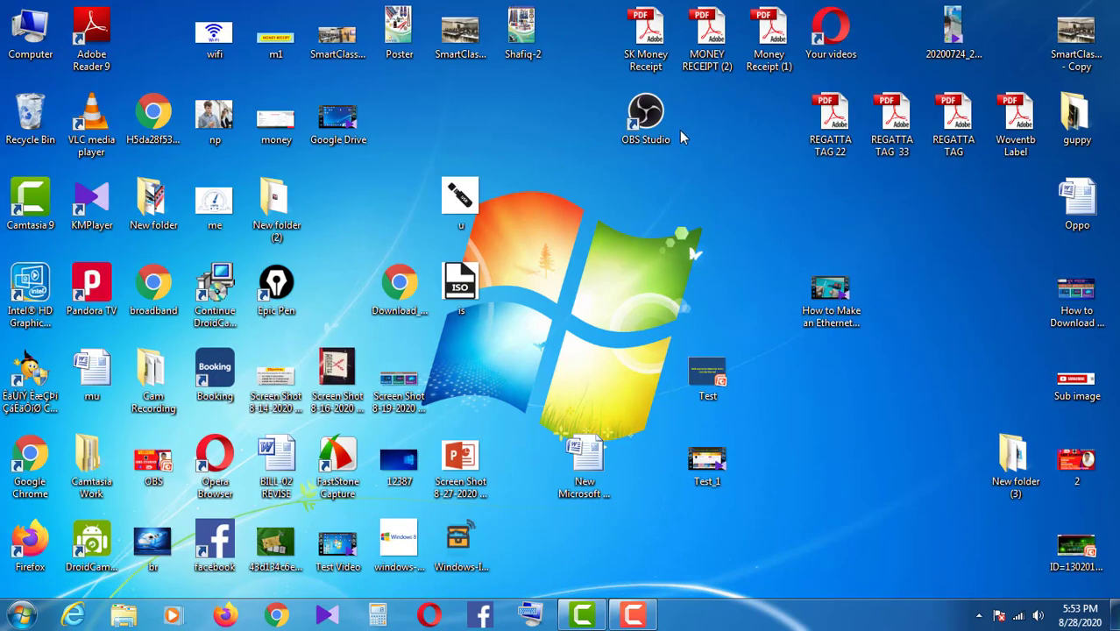
left_click(657, 125)
left_click(719, 139)
right_click(718, 126)
left_click(754, 175)
right_click(711, 136)
left_click(746, 178)
left_click(653, 122)
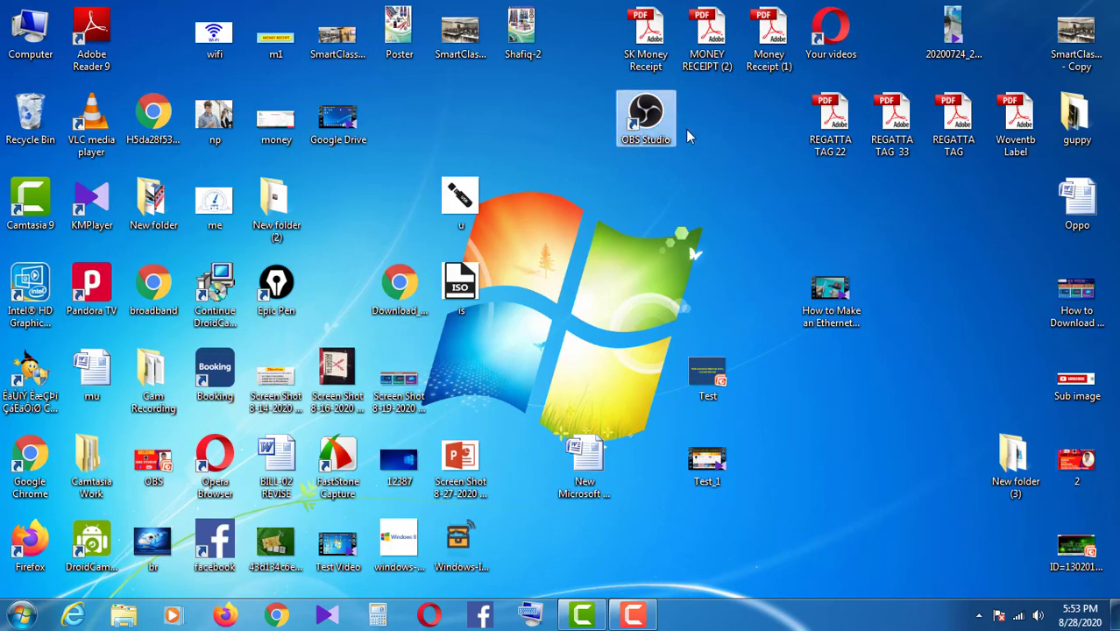
left_click(704, 145)
left_click(709, 161)
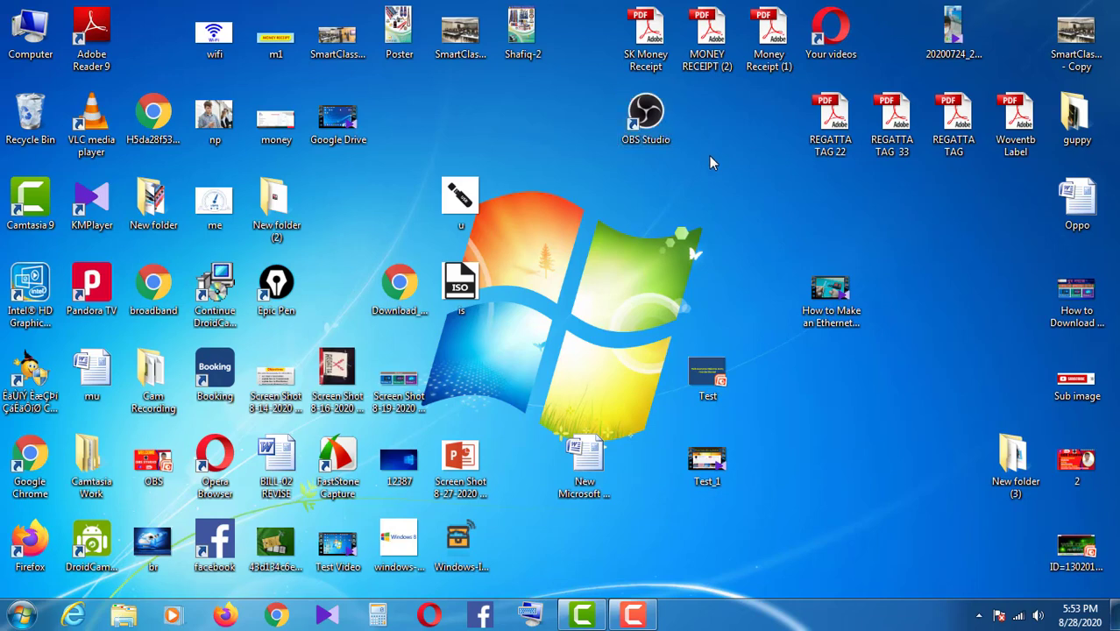
right_click(708, 123)
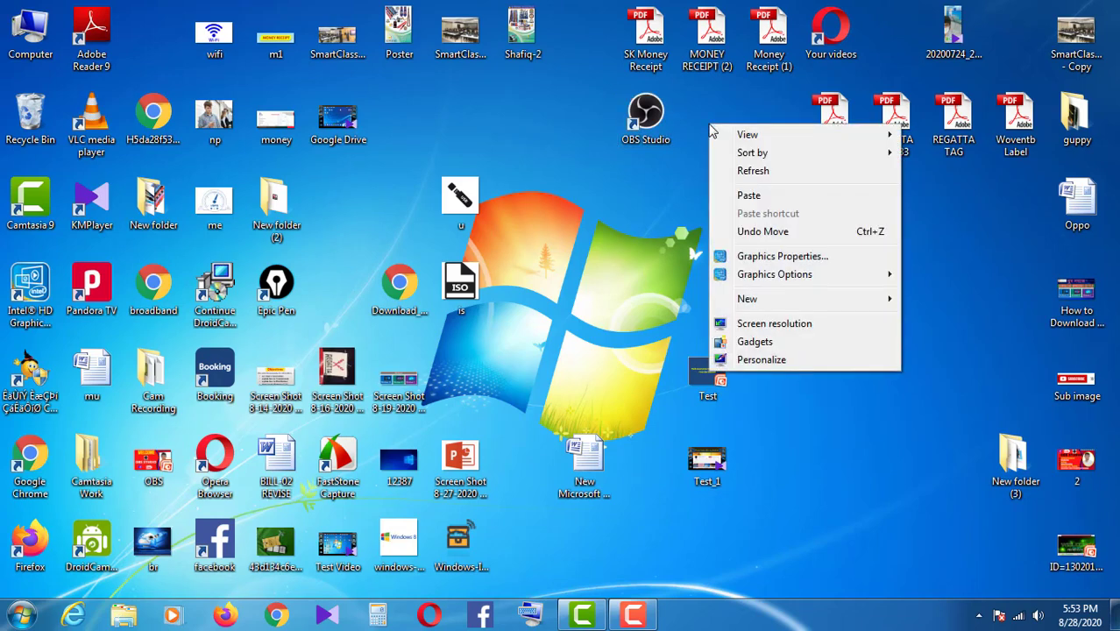
left_click(748, 172)
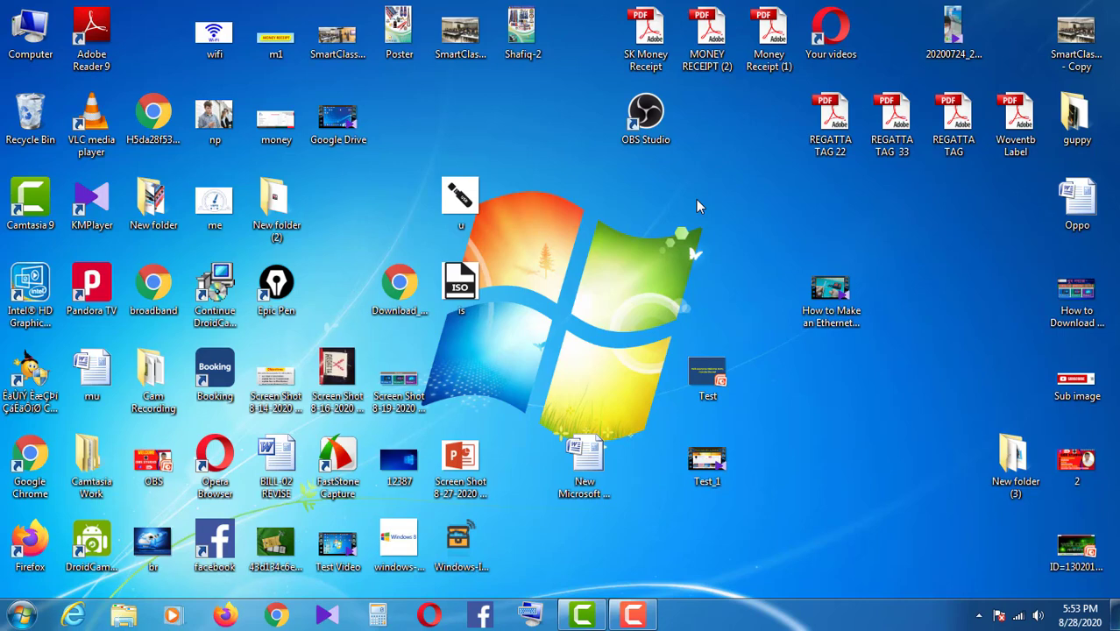
left_click(668, 130)
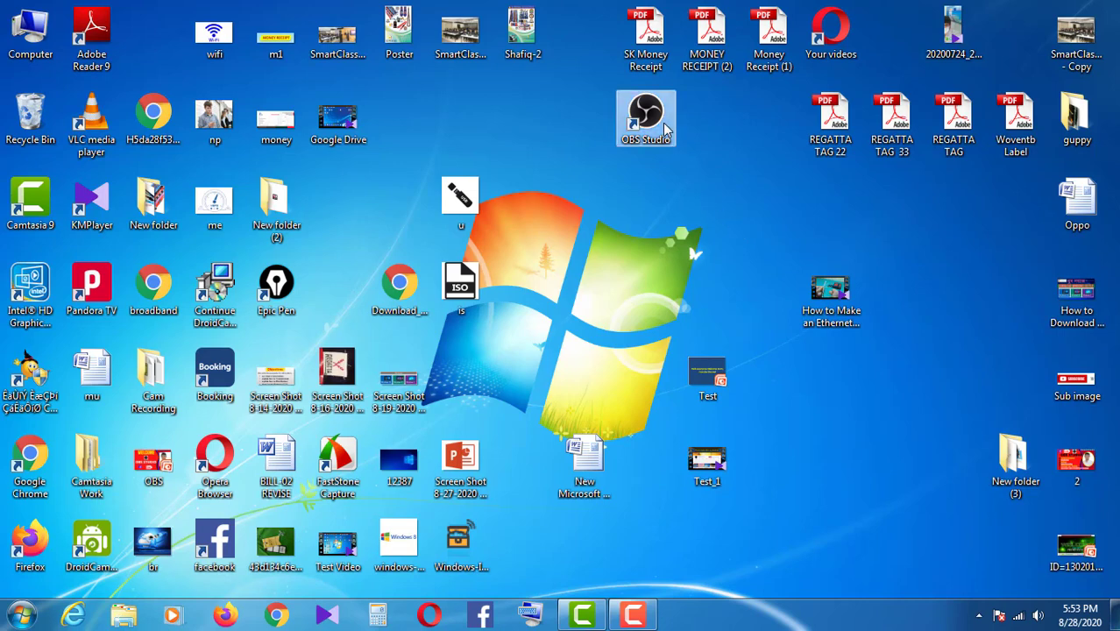
left_click(706, 127)
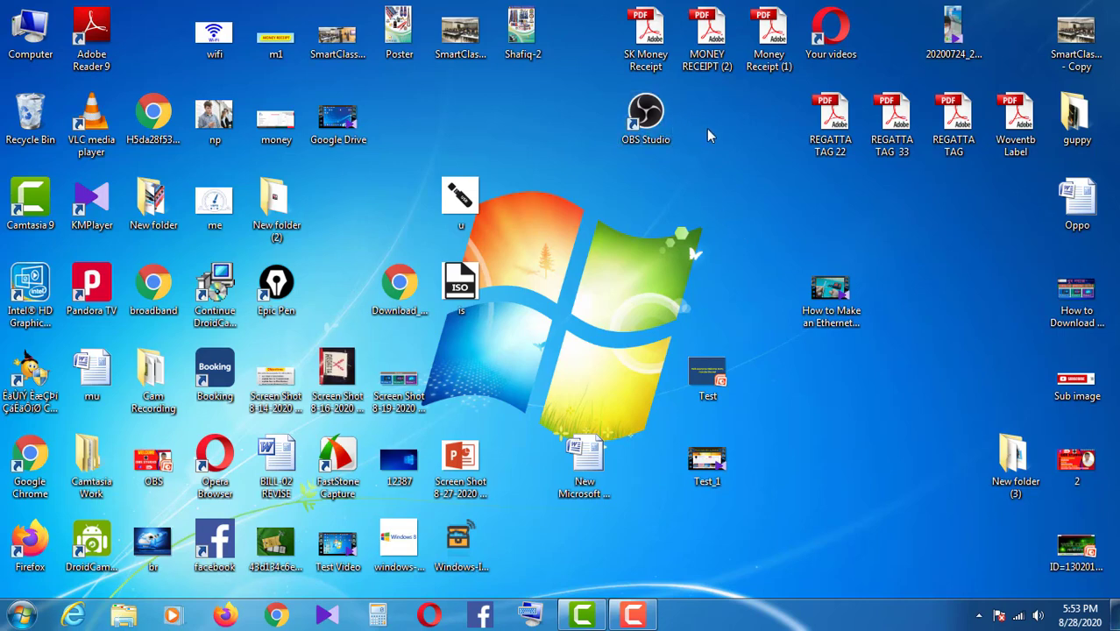
Launch OBS Studio, then minimize its window and refresh the desktop
double_click(656, 123)
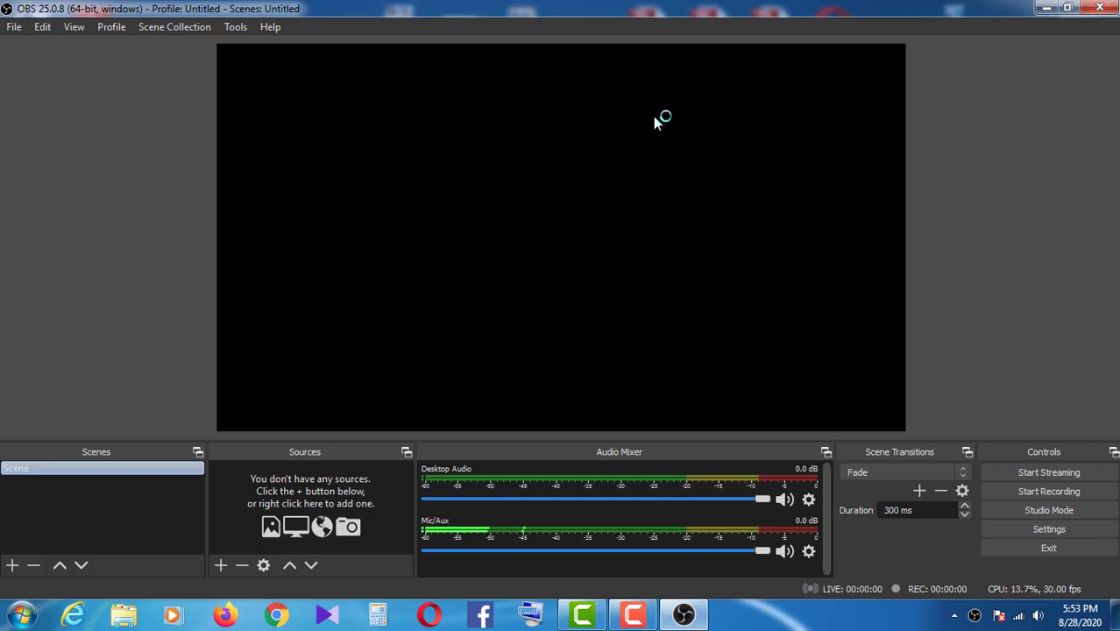
left_click(1042, 10)
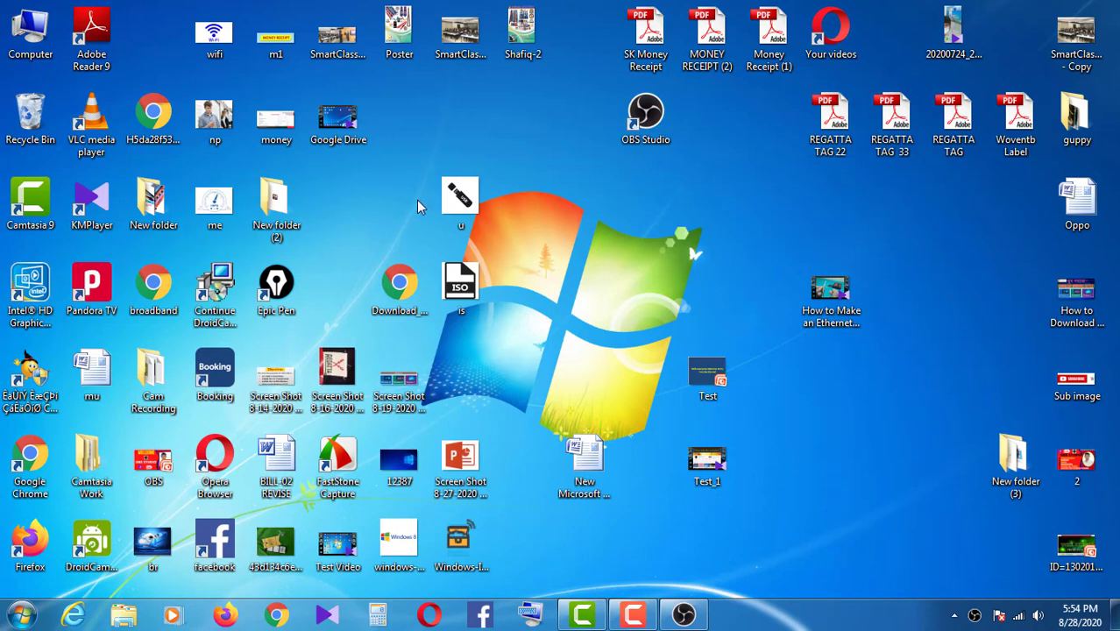
right_click(576, 203)
left_click(616, 249)
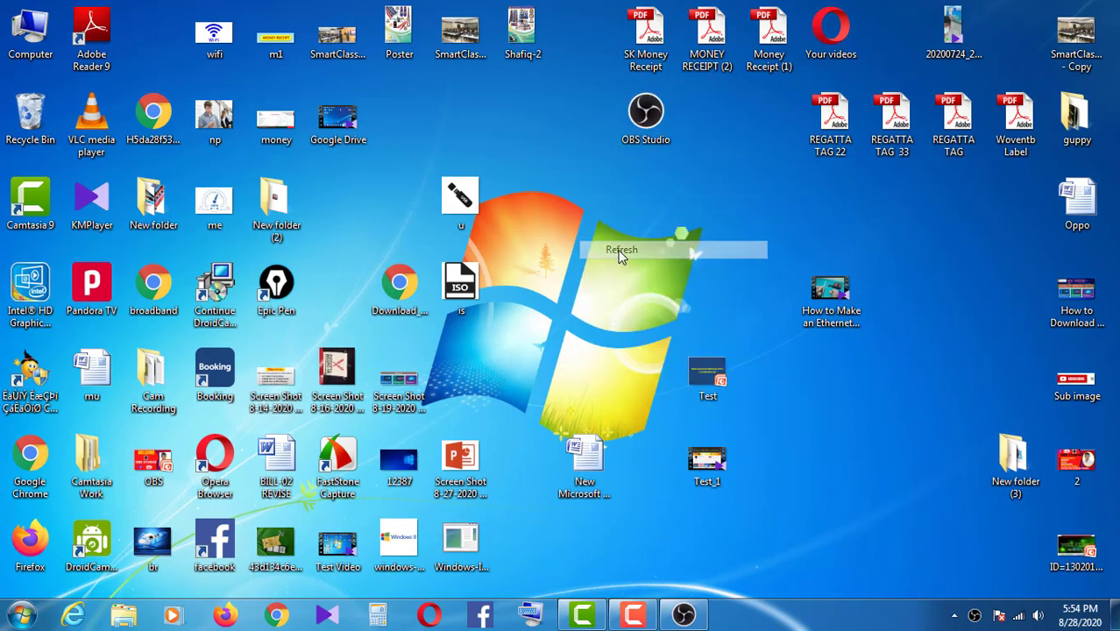
Open the desktop video "How to Make an Ethernet Cable" in KMPlayer and leave it paused at its very beginning
left_click(829, 289)
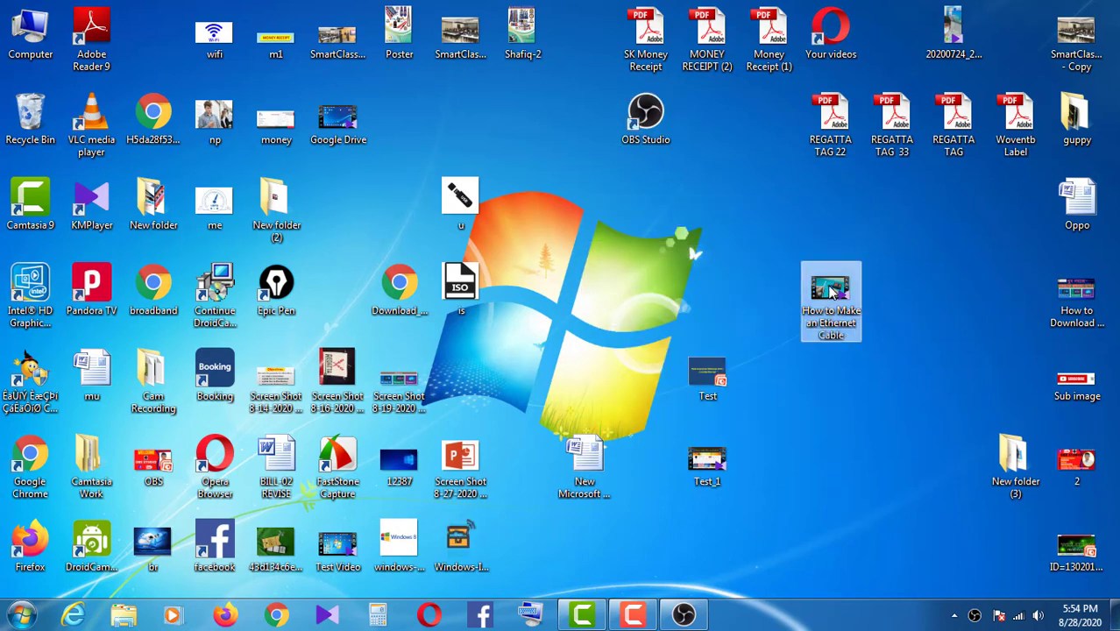
double_click(831, 292)
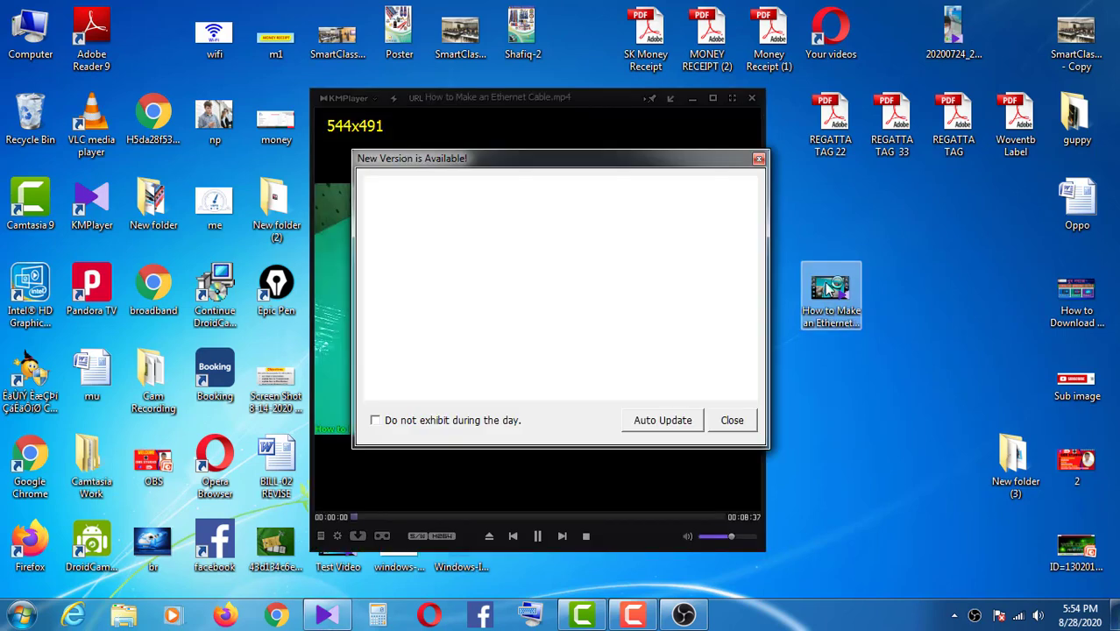
left_click(731, 420)
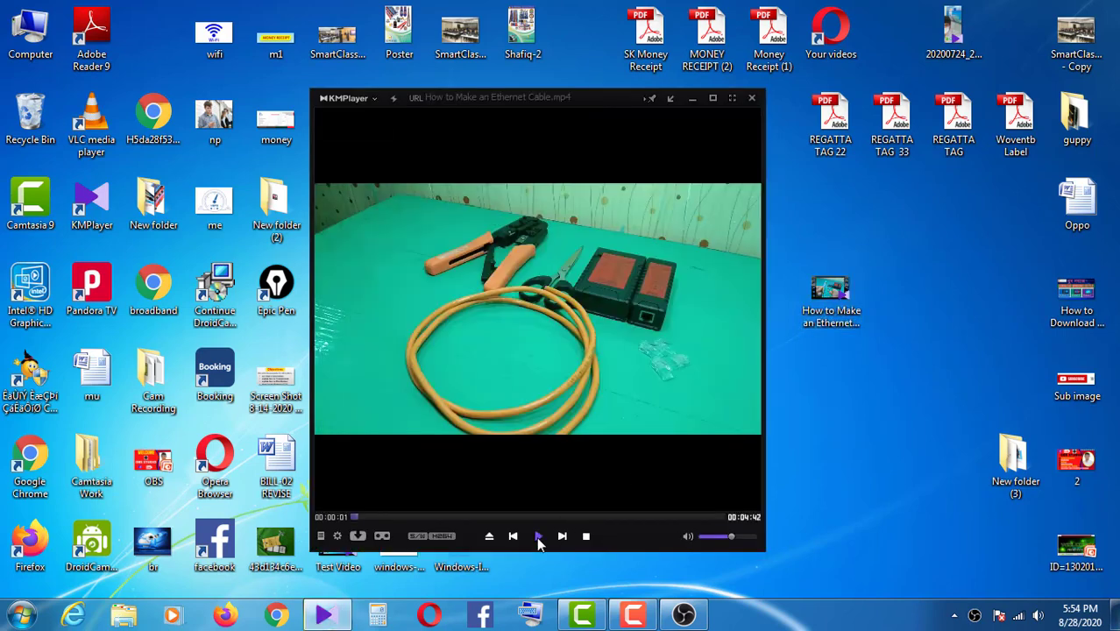
left_click(537, 536)
left_click_drag(358, 517, 322, 517)
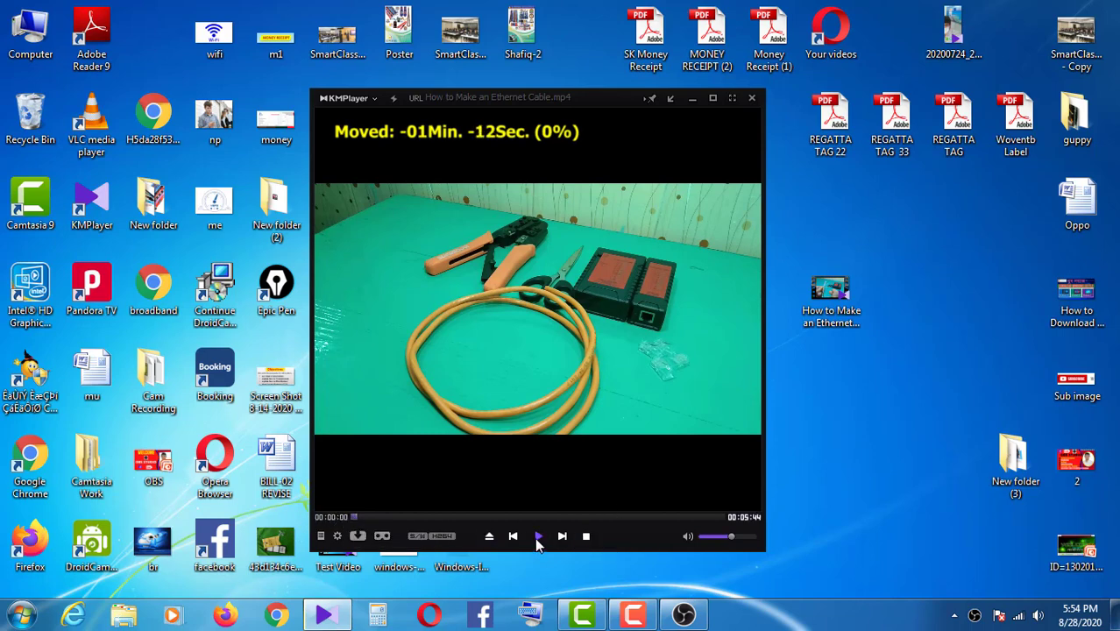
left_click(538, 537)
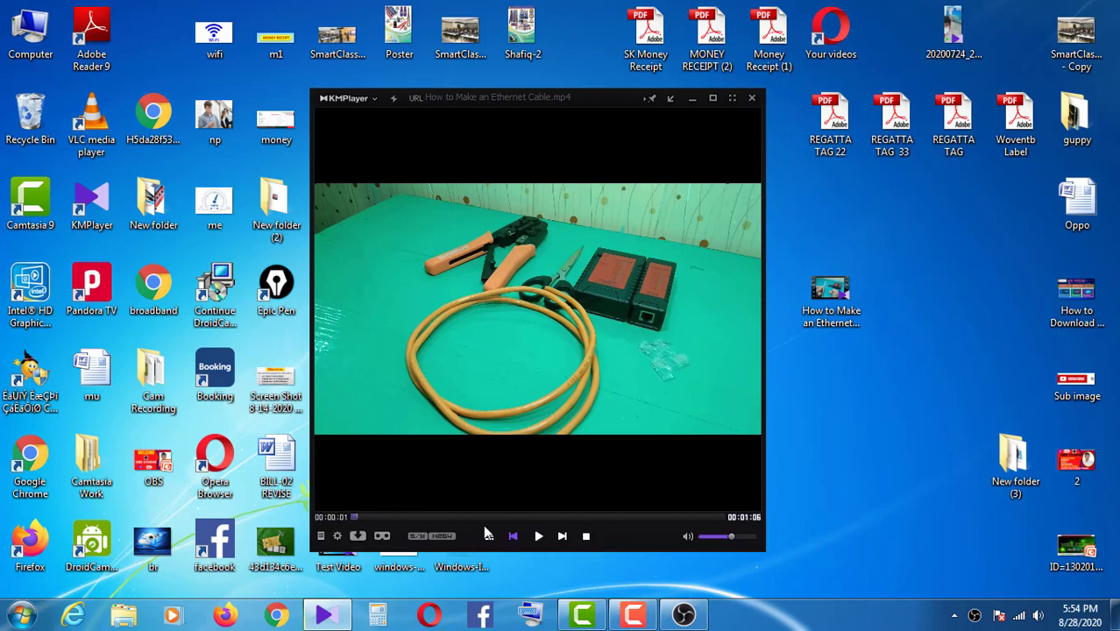
left_click_drag(355, 517, 319, 518)
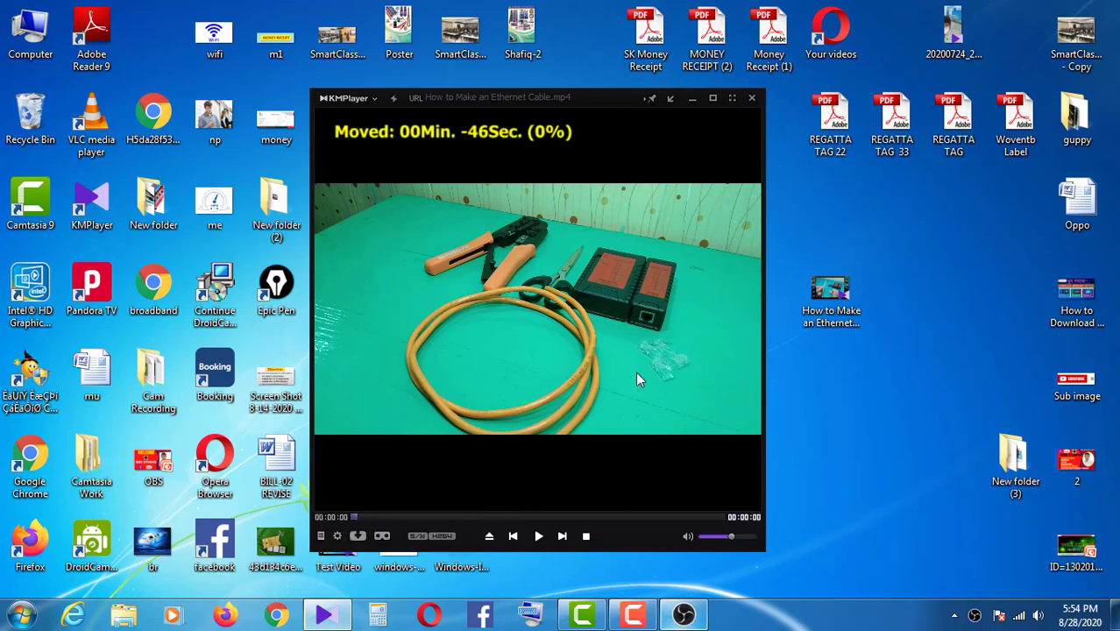
Switch to OBS and add a new Window Capture source that captures the KMPlayer window showing How to Make an Ethernet Cable.mp4
left_click(690, 605)
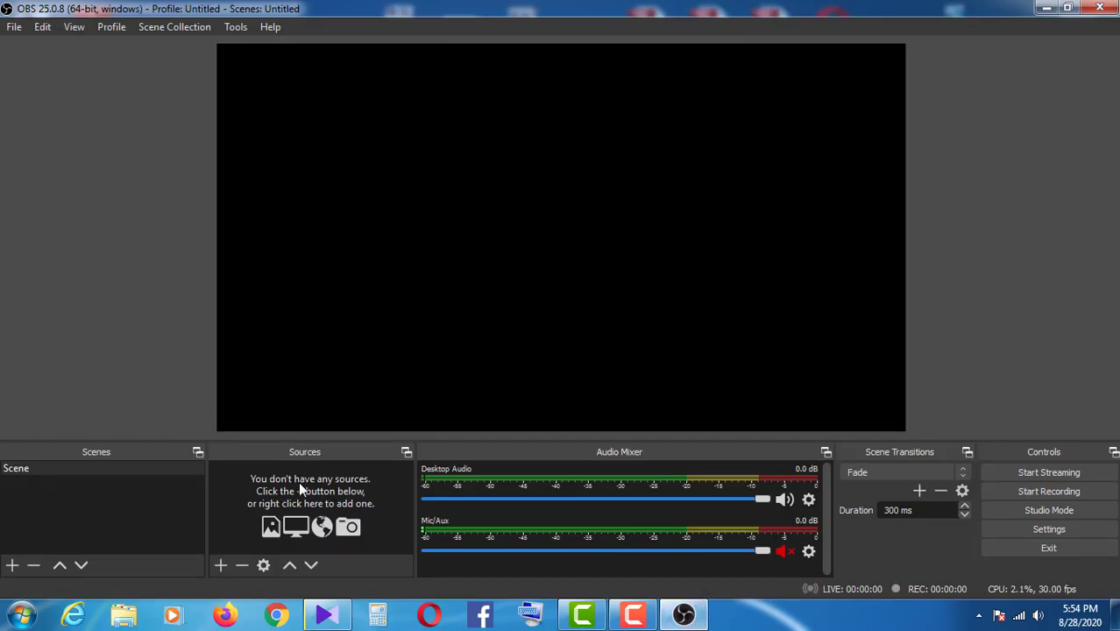
right_click(281, 490)
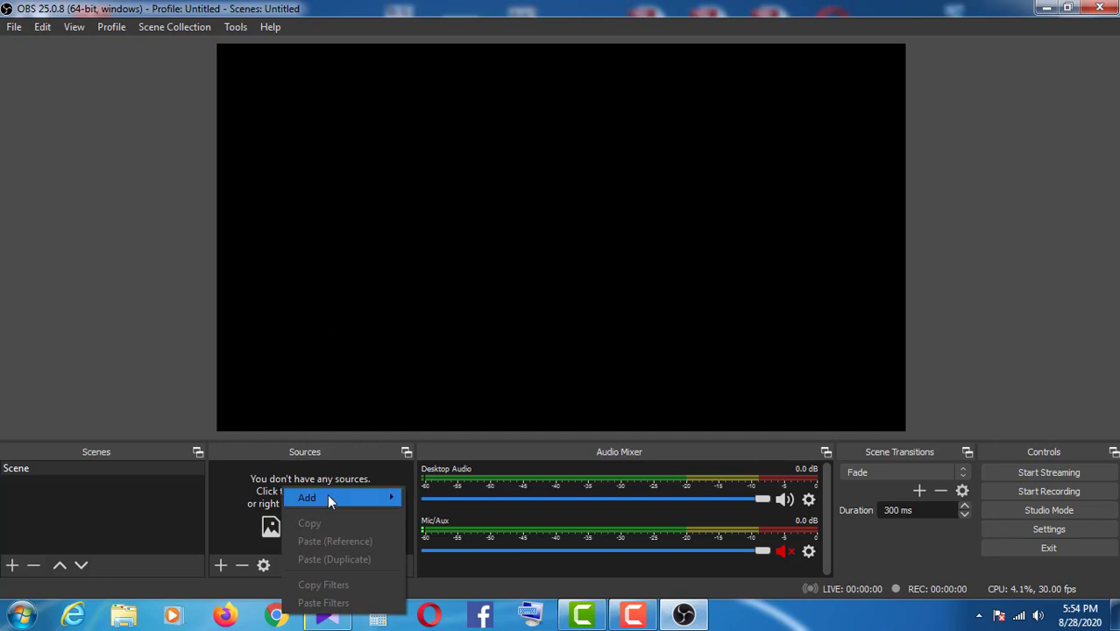
mouse_move(328, 497)
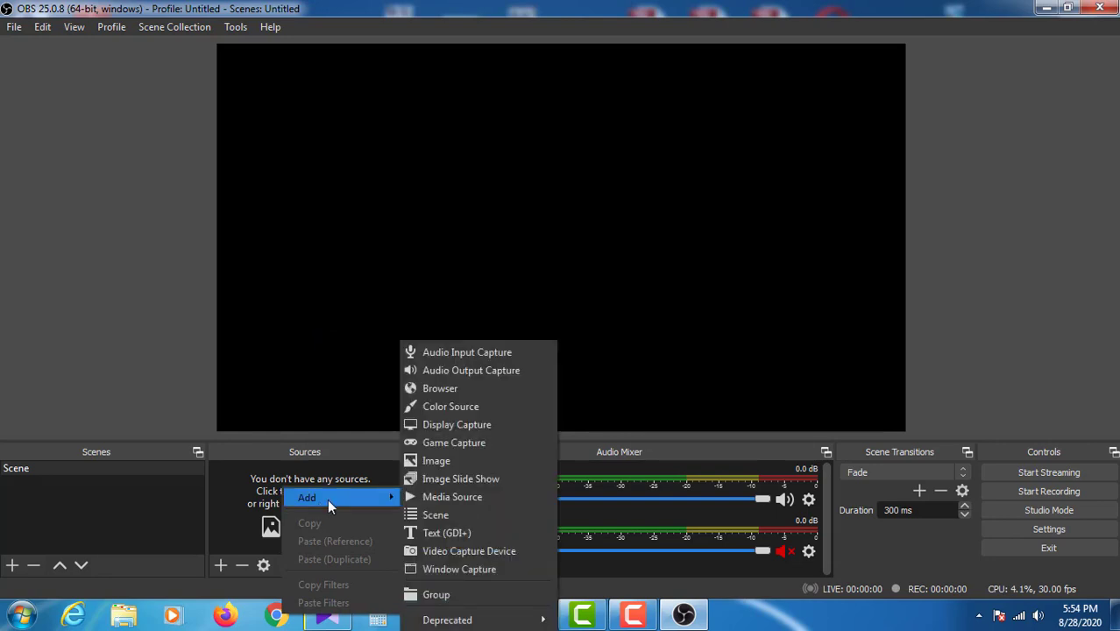
left_click(463, 569)
left_click(609, 419)
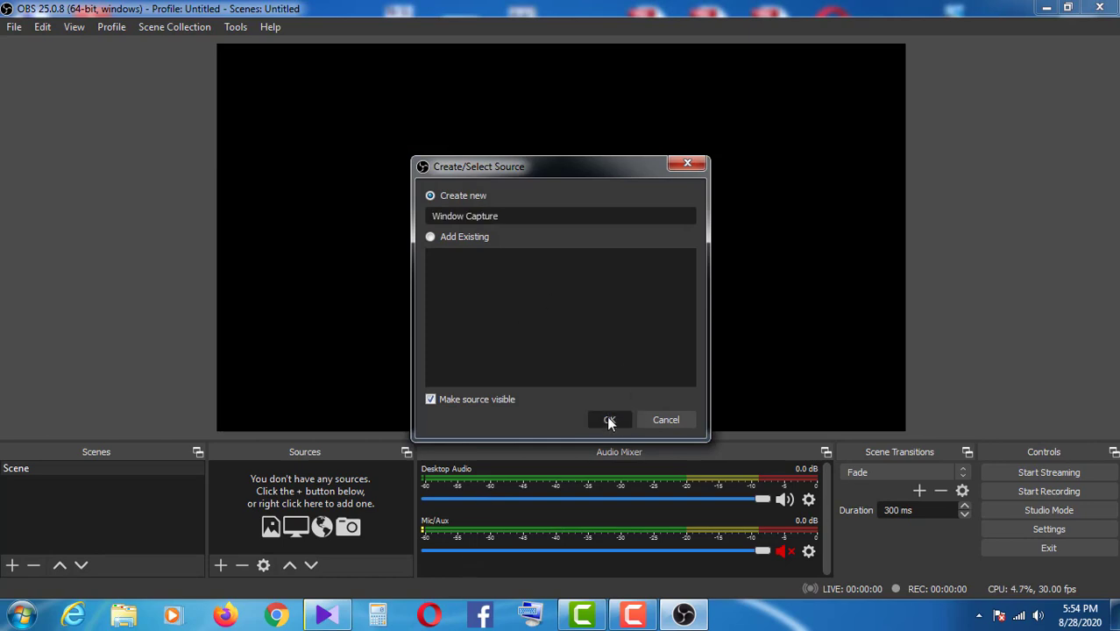
left_click(452, 407)
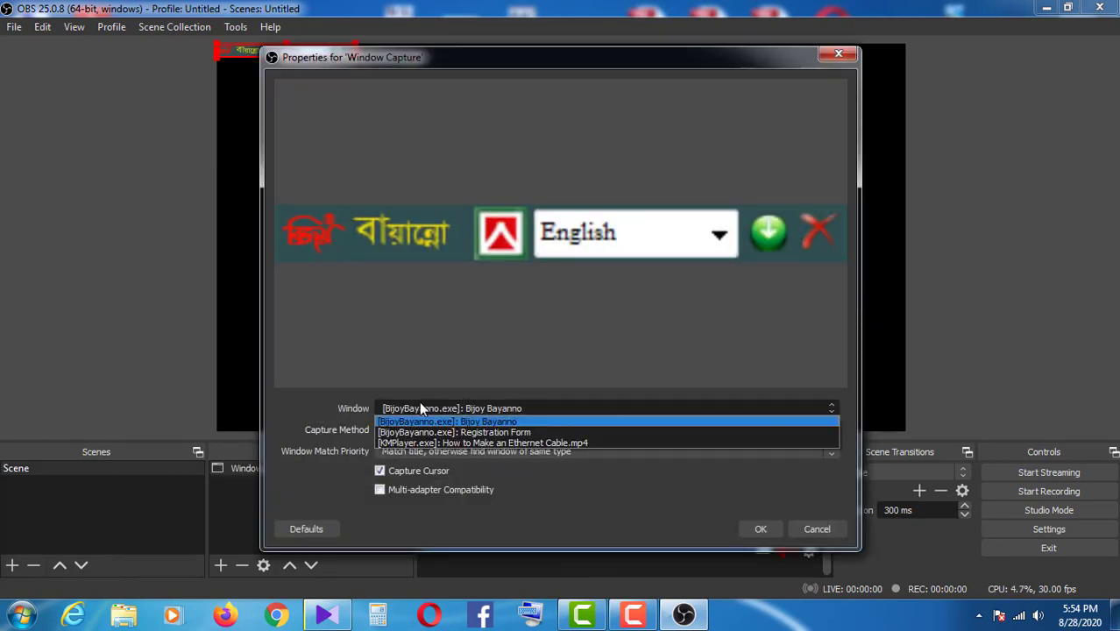
left_click(403, 441)
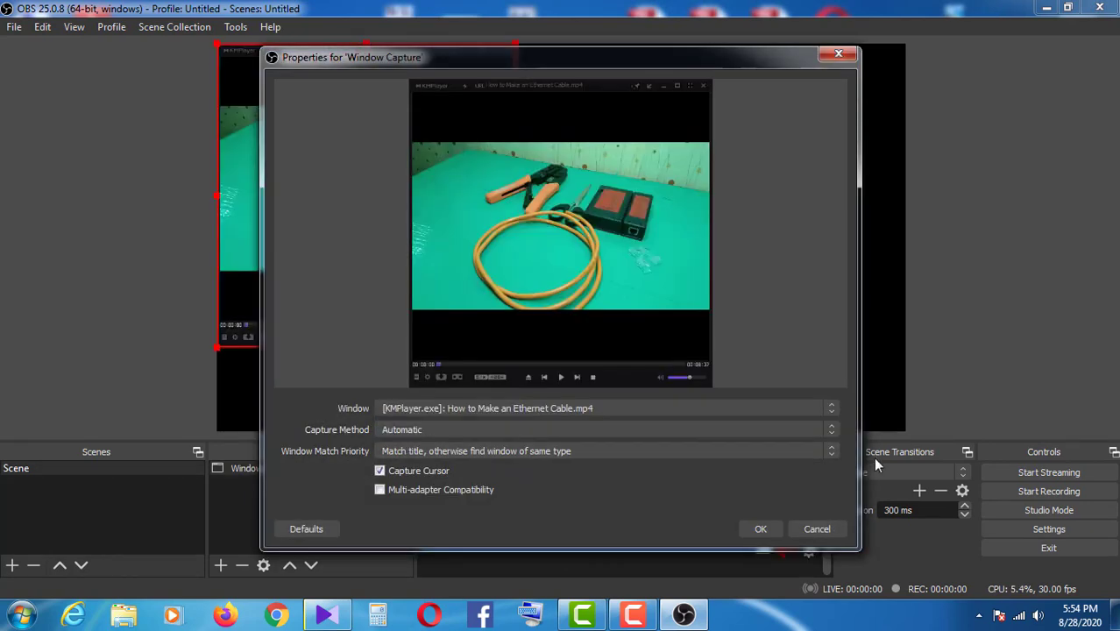
left_click(759, 531)
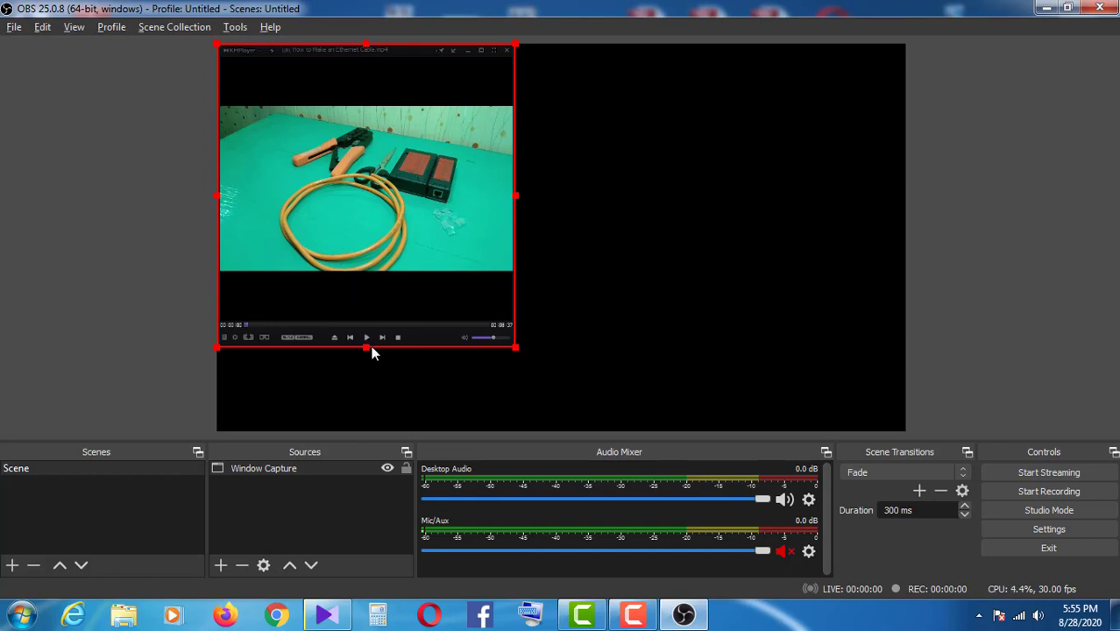
Crop the player's controls and black bars off the captured window and enlarge the remaining picture to fill the canvas
left_click_drag(365, 347, 372, 274)
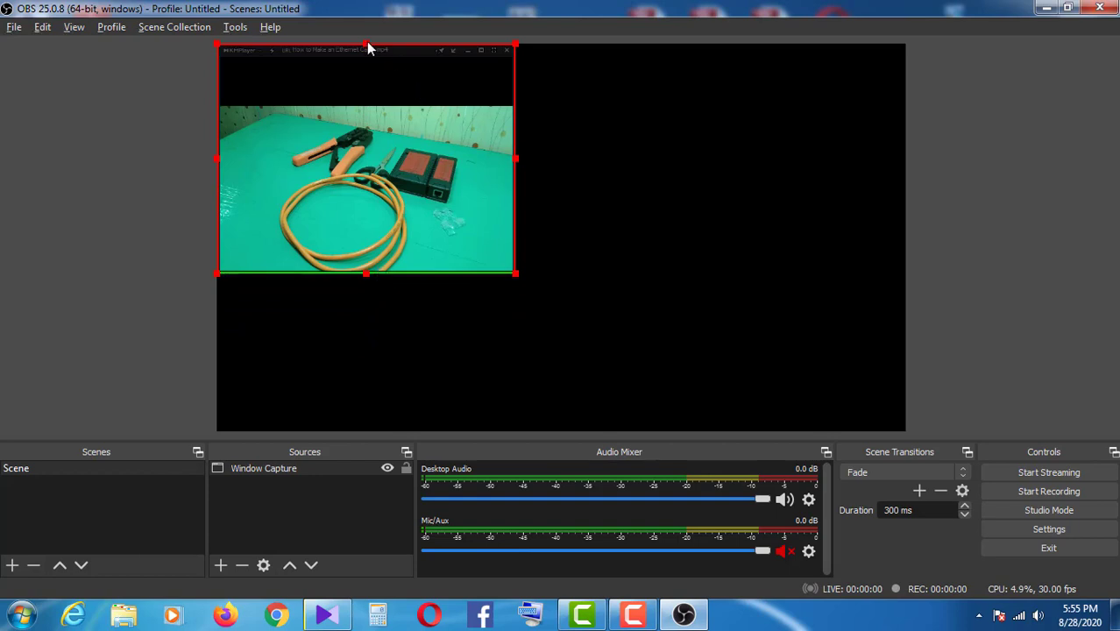
left_click_drag(368, 49, 356, 111)
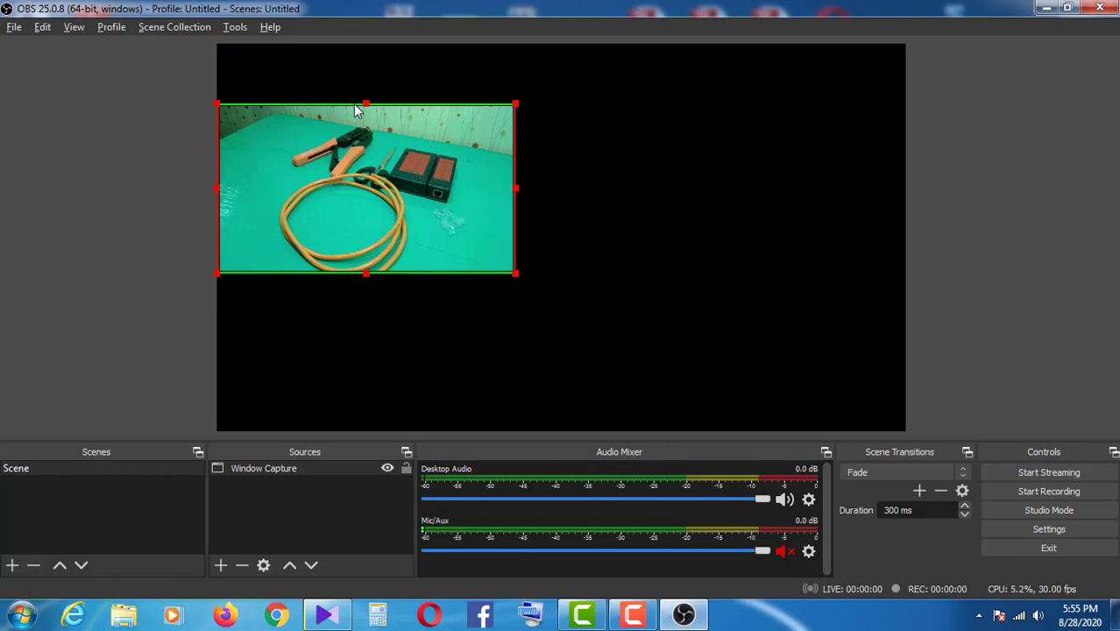
left_click_drag(427, 194, 430, 137)
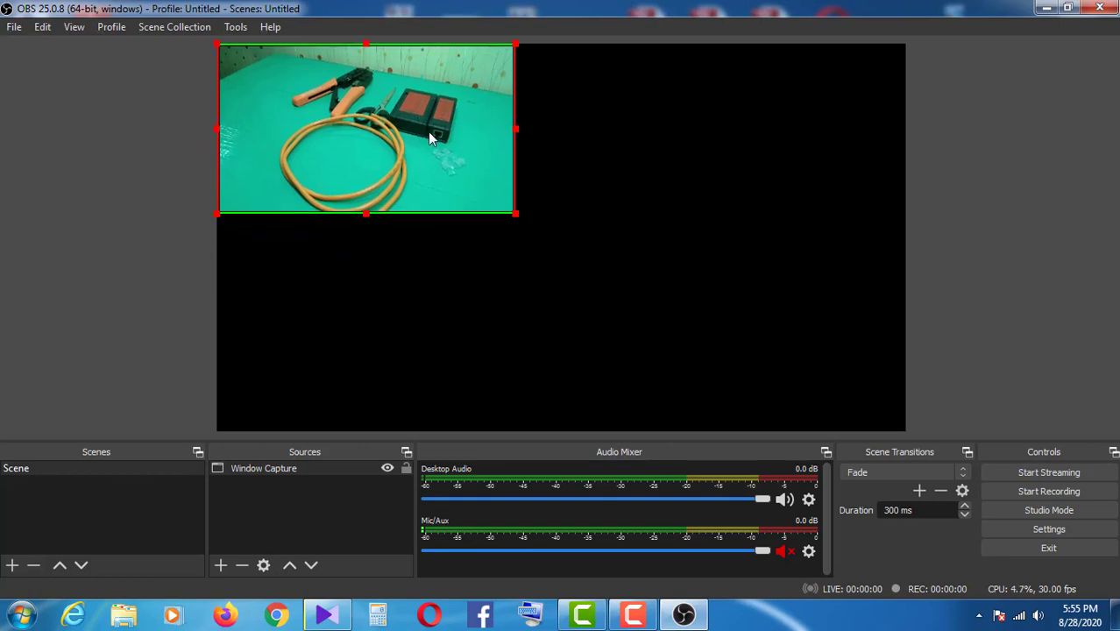
left_click_drag(514, 215, 787, 425)
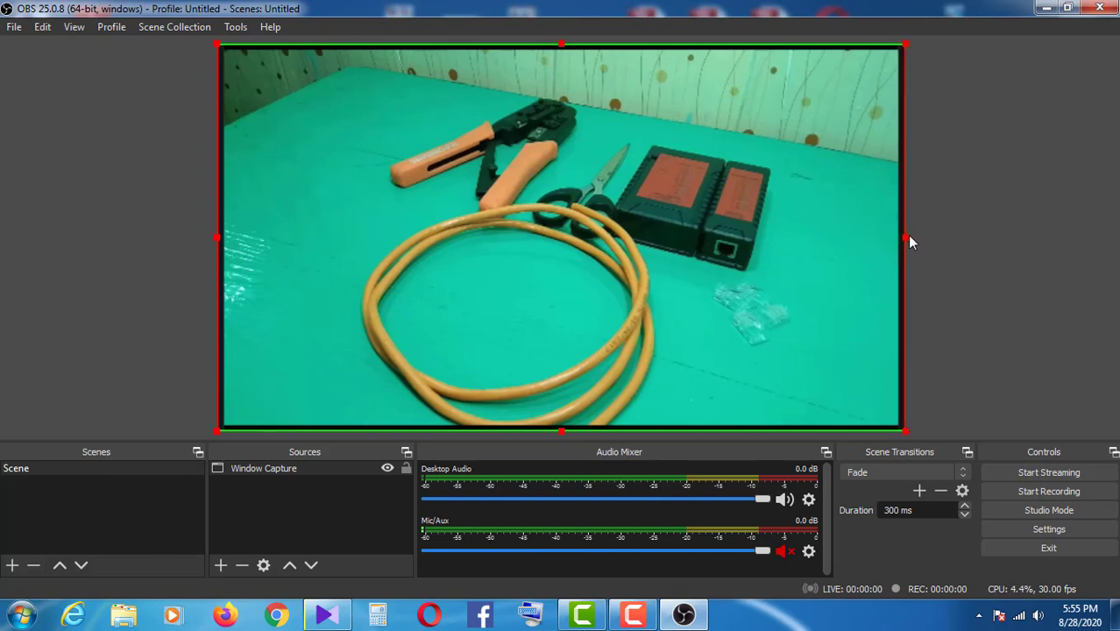
left_click(953, 231)
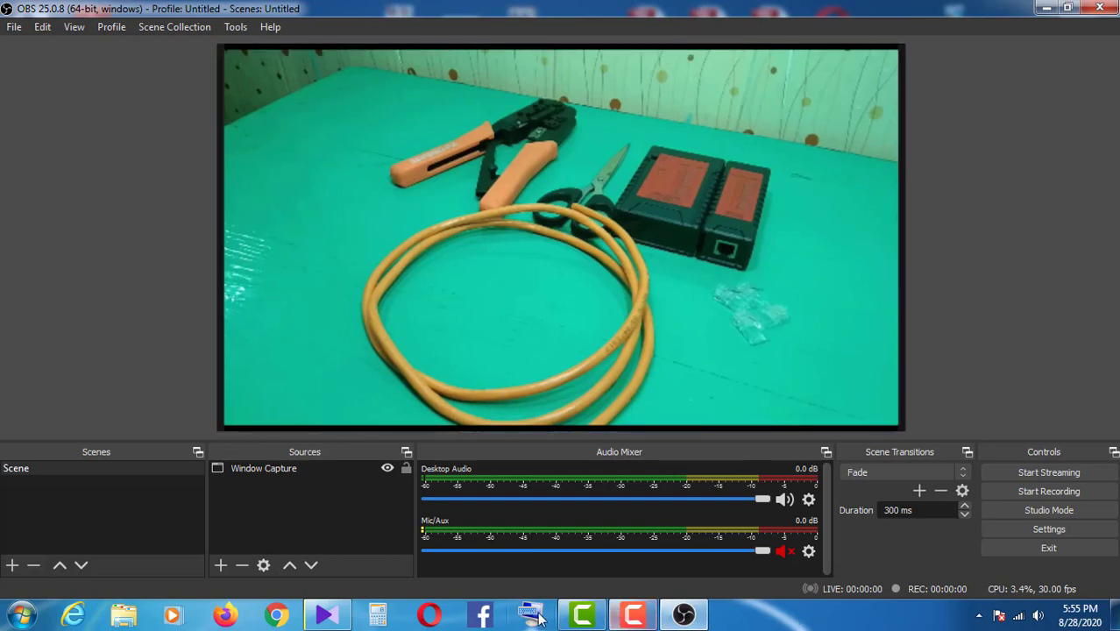
Switch to Chrome and open facebook.com
left_click(329, 613)
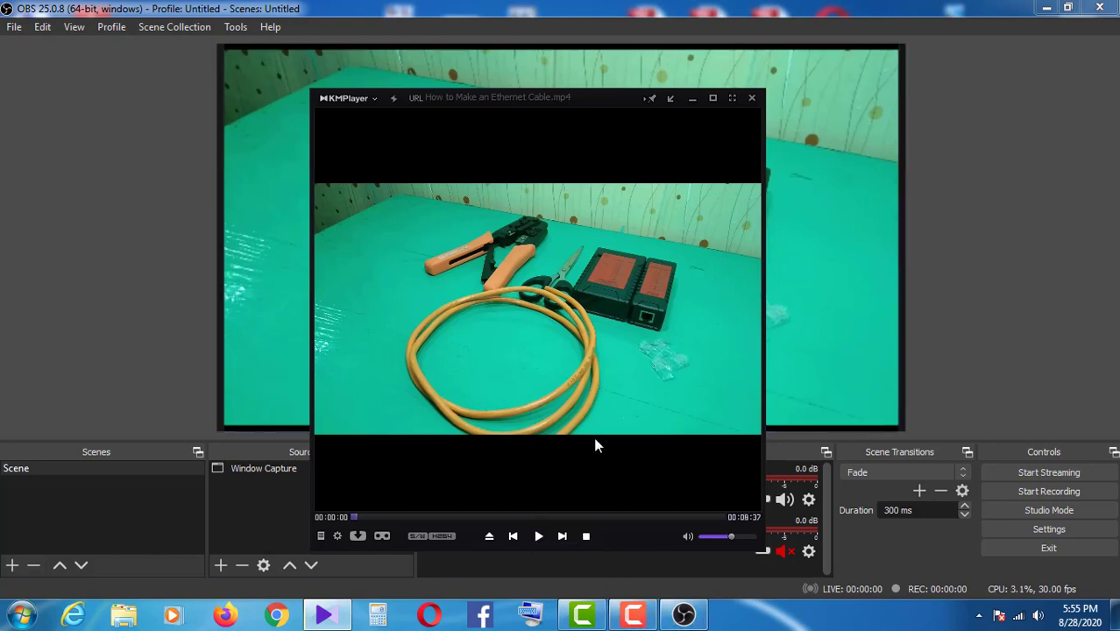
left_click(277, 615)
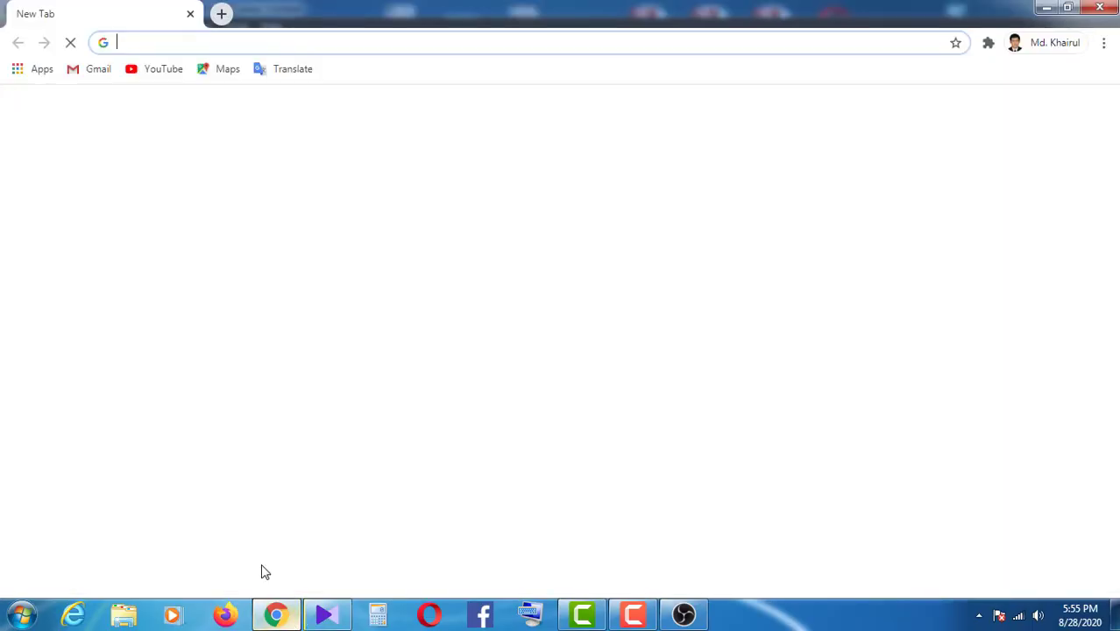
type("fa")
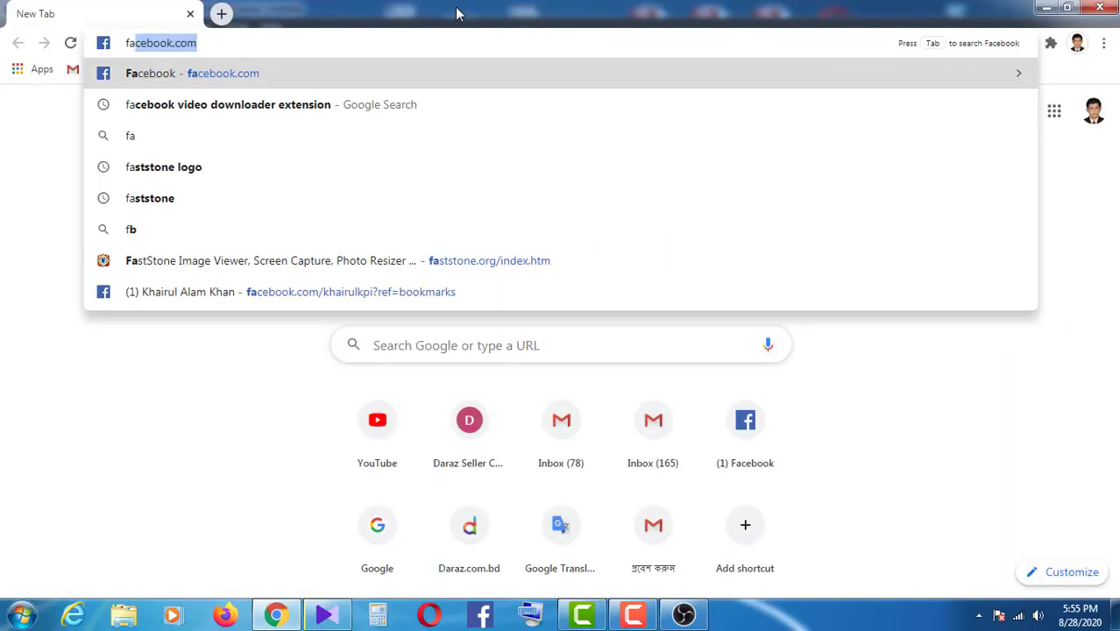
key("Return")
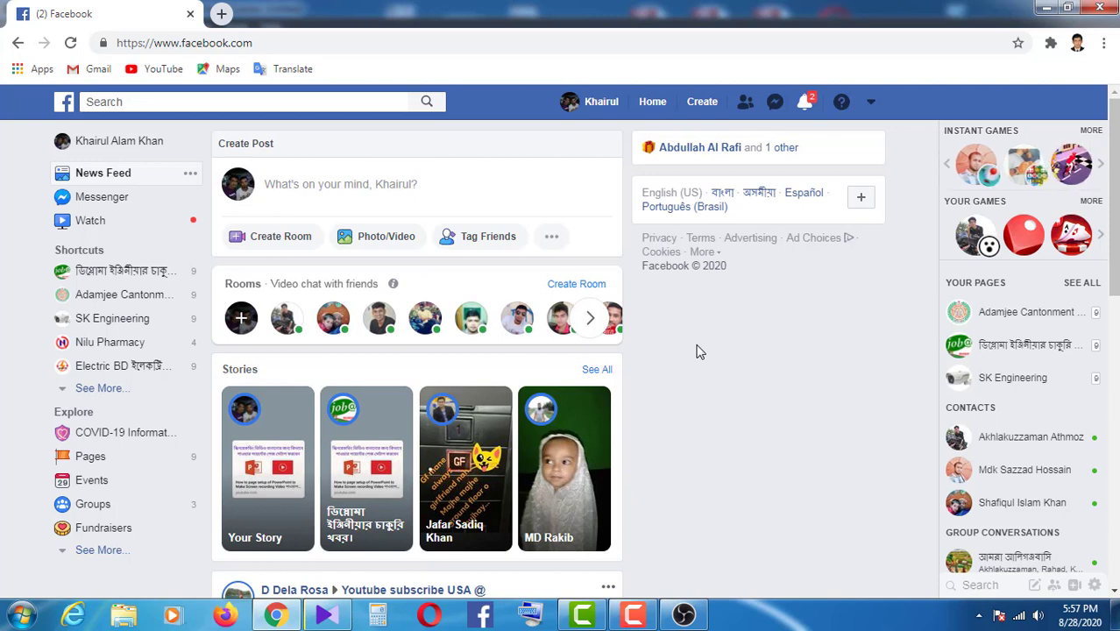
Open your own Facebook profile, start creating a live video from it, and dismiss the microphone and camera permission request
left_click(87, 142)
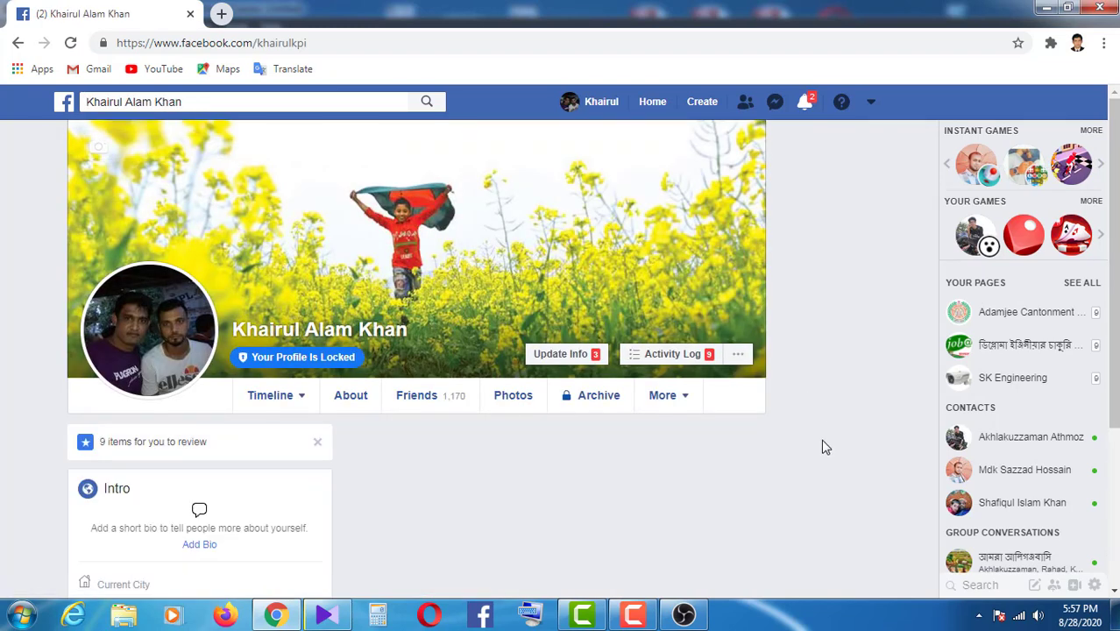
scroll(822, 446, "down", 2)
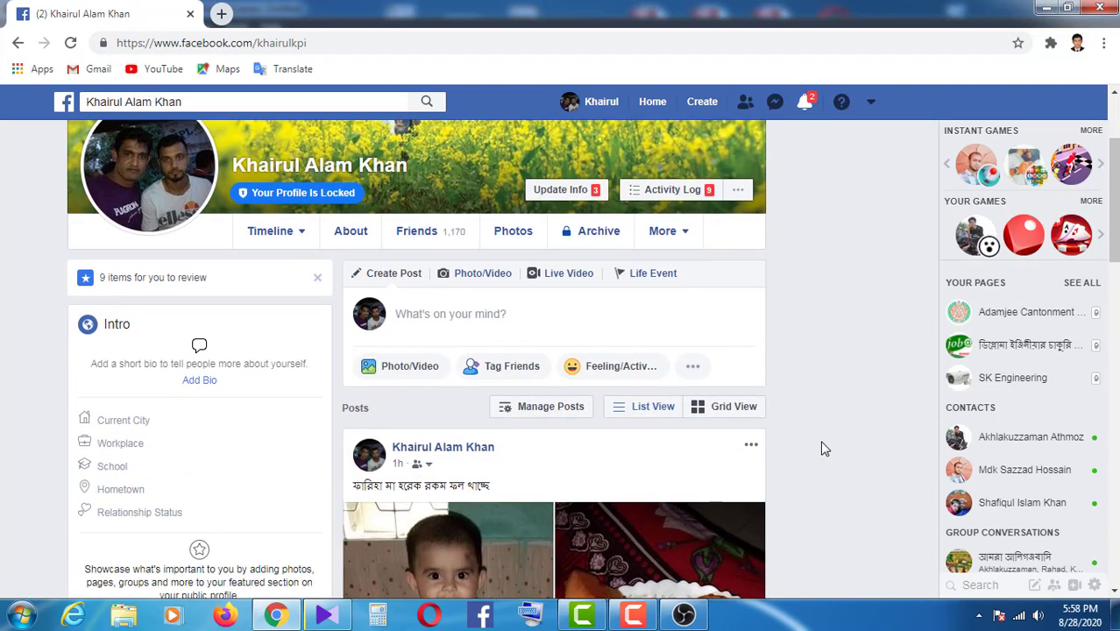
scroll(822, 449, "down", 2)
scroll(822, 449, "up", 4)
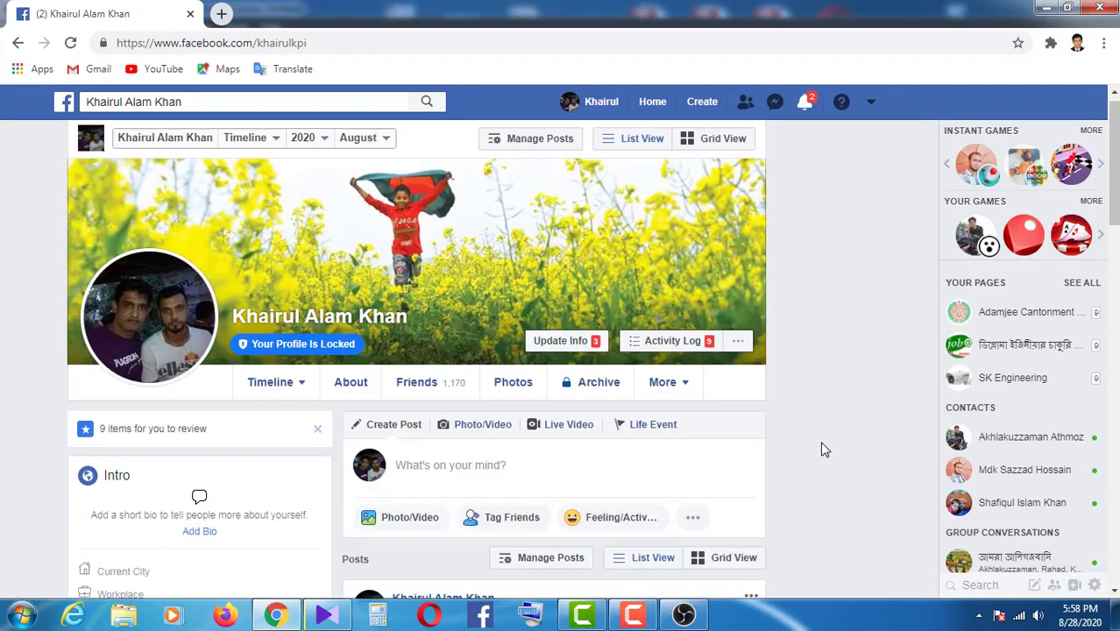
scroll(822, 449, "down", 1)
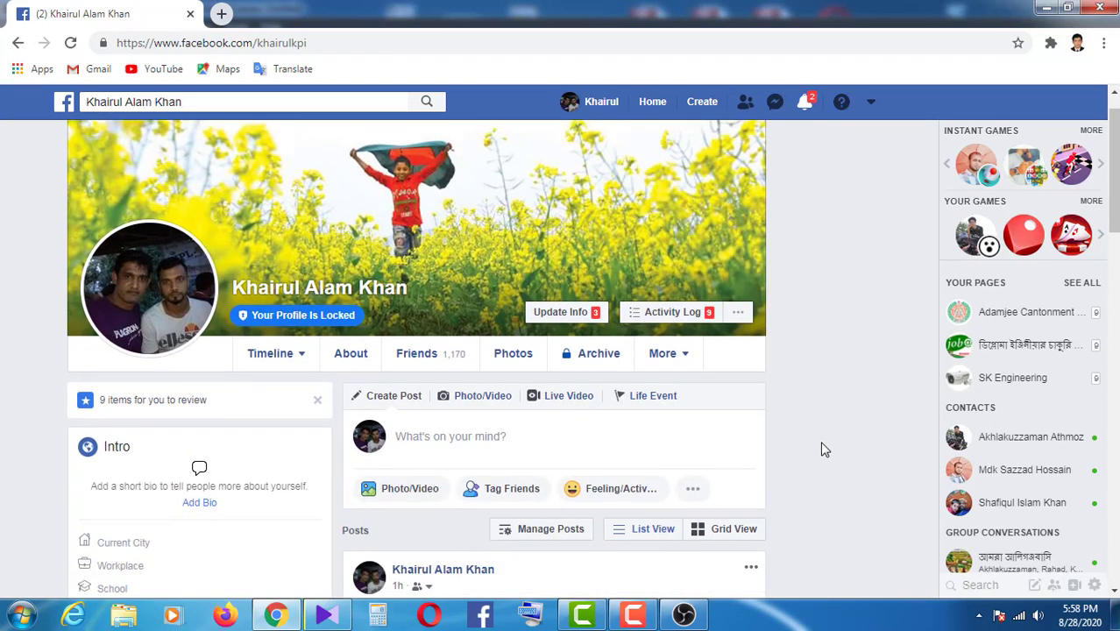
left_click(474, 397)
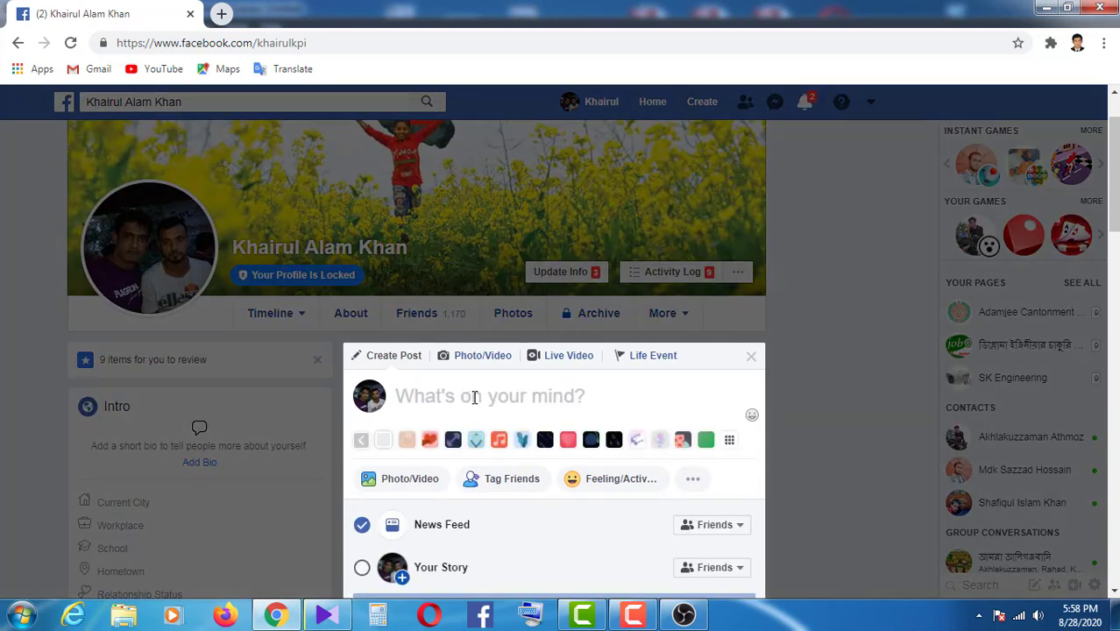
left_click(565, 357)
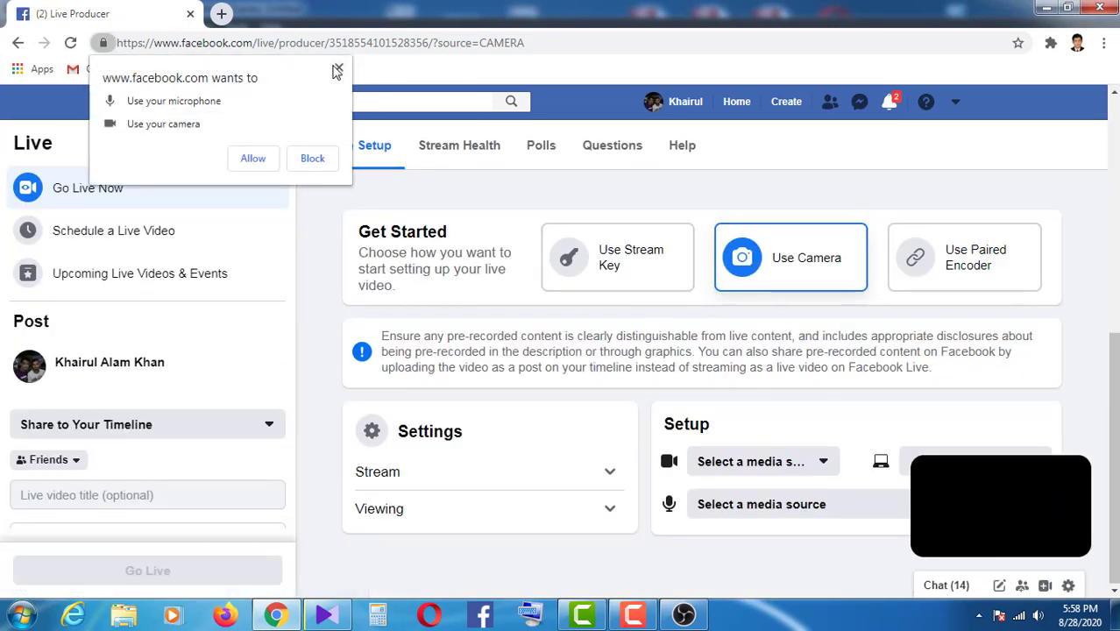
left_click(339, 69)
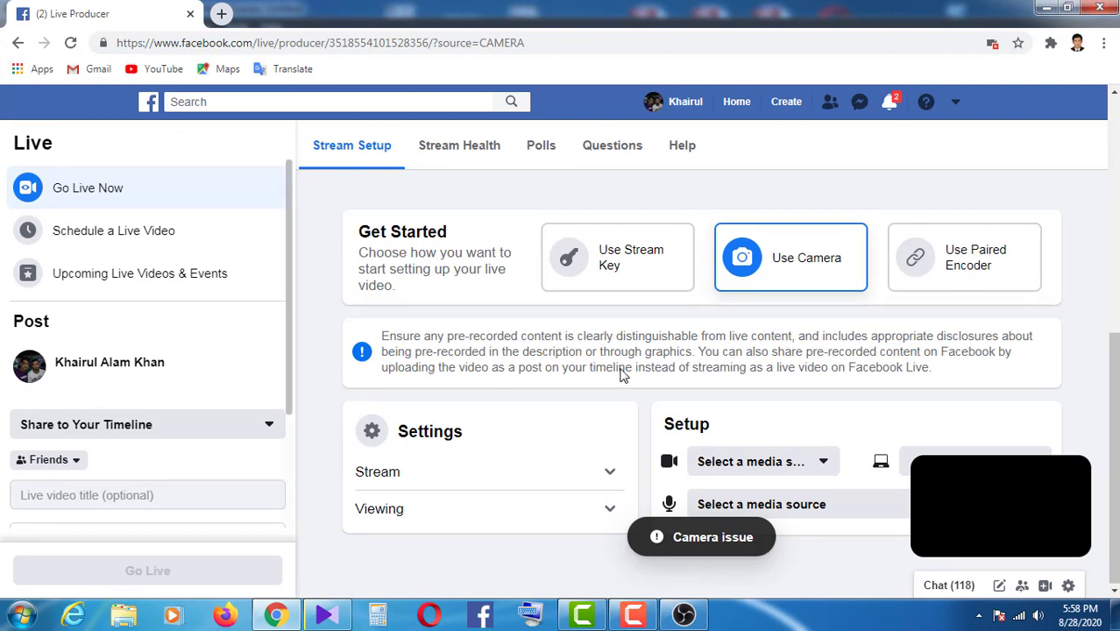
Enter "Test Video" as the title of the live video
scroll(159, 399, "down", 2)
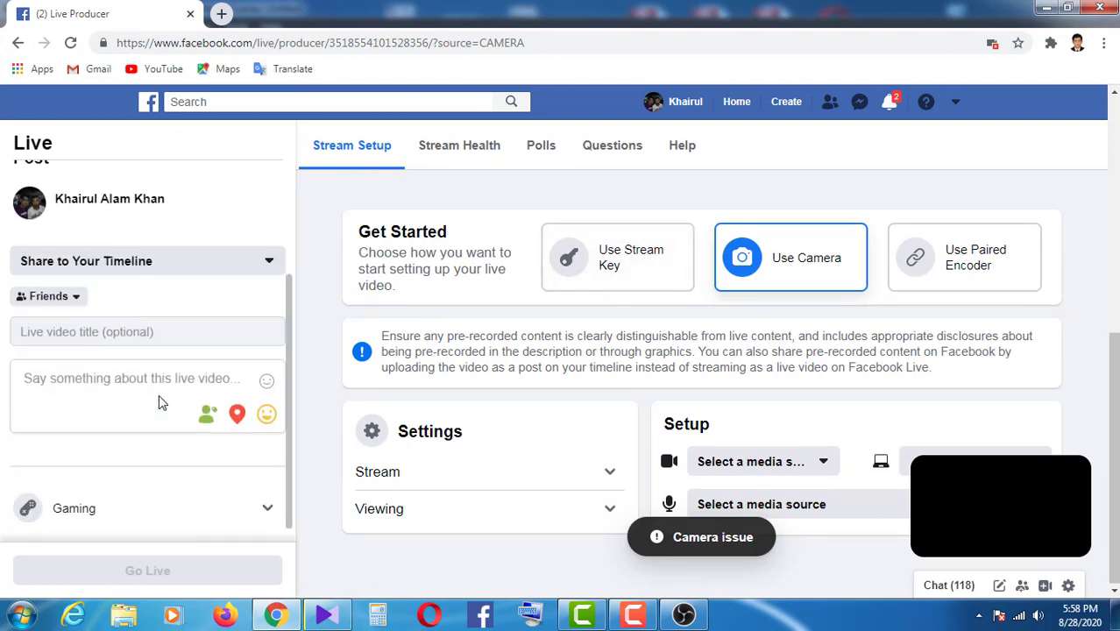
left_click(109, 335)
left_click(110, 387)
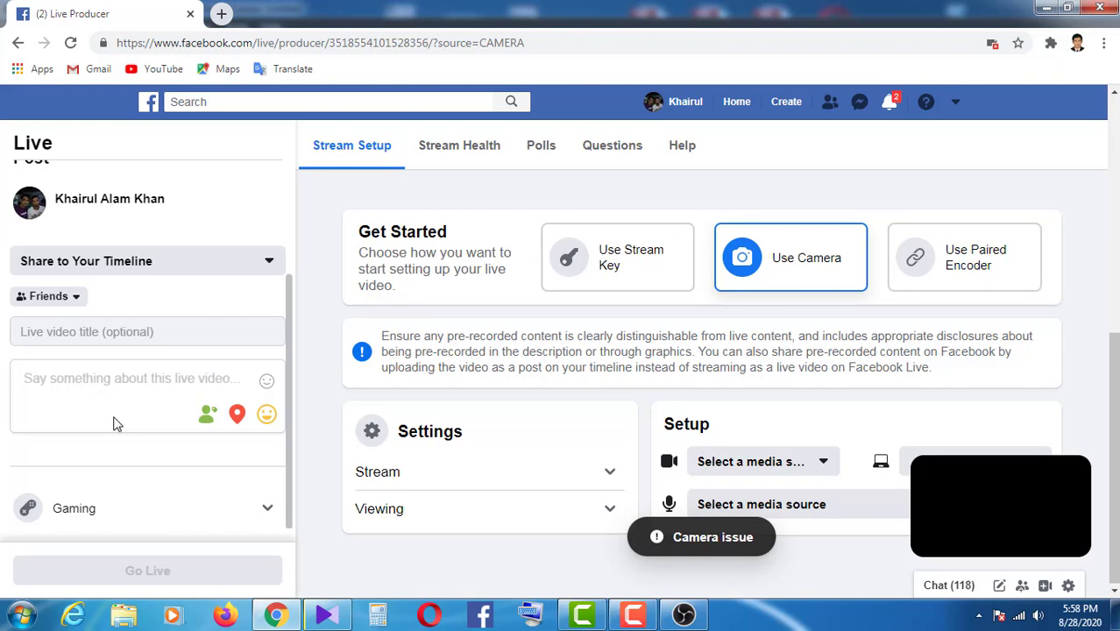
left_click(113, 330)
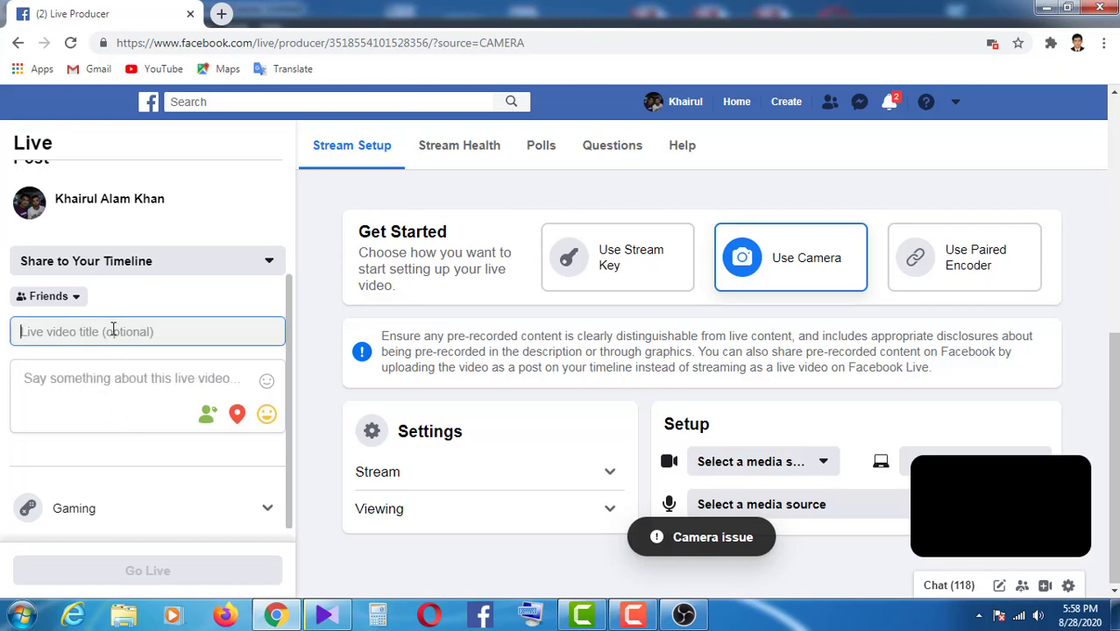
type("Test Video")
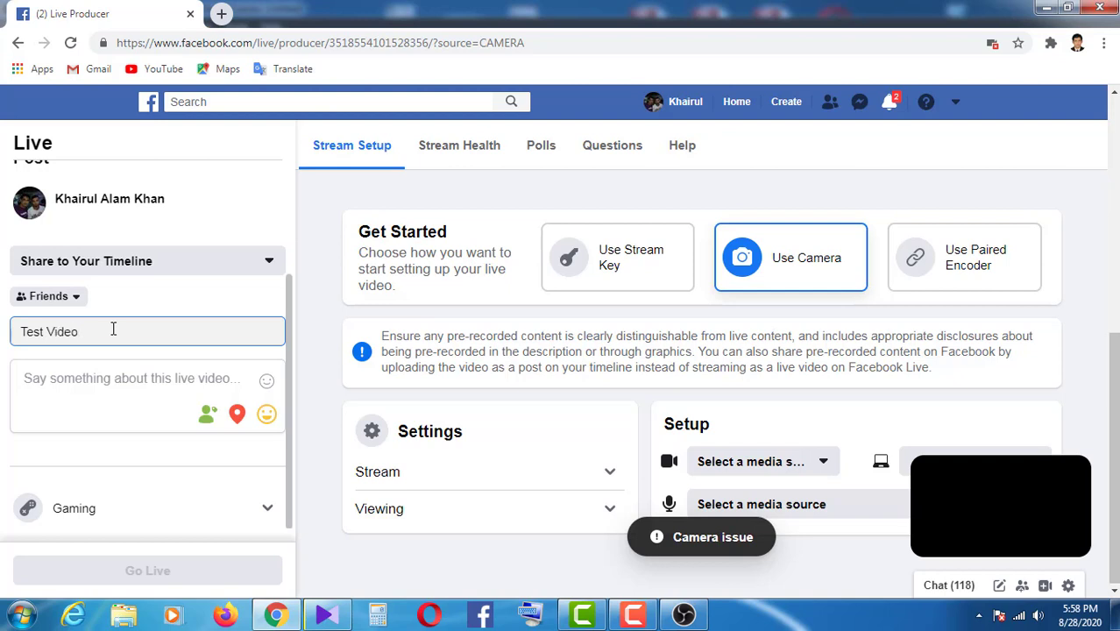
Copy the live video's title text and paste it into the description of the live video
triple_click(114, 329)
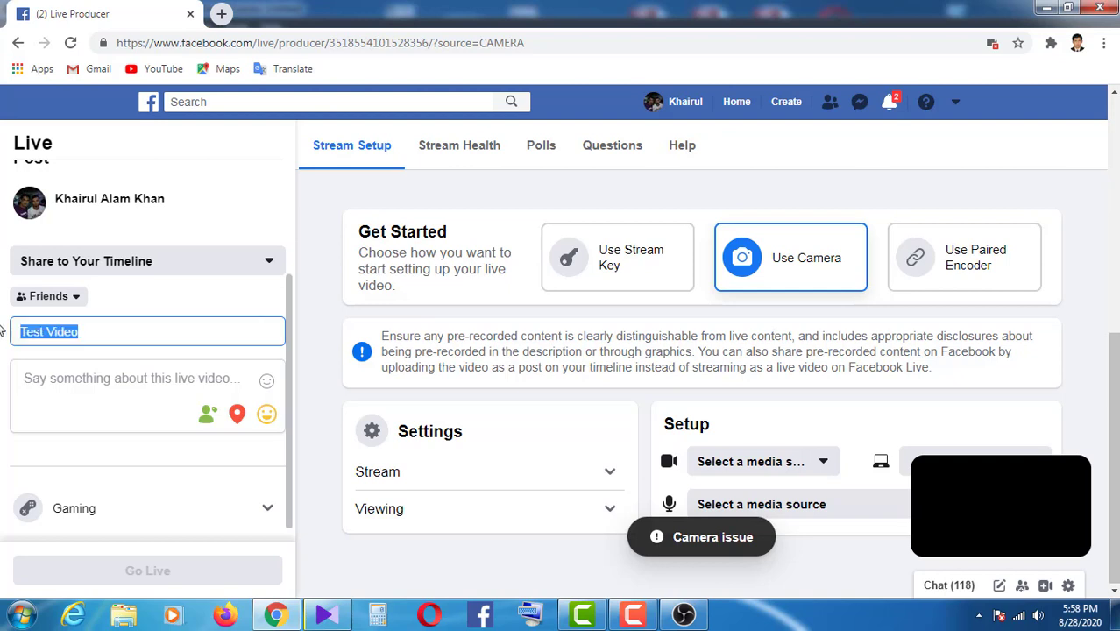
right_click(50, 336)
left_click(88, 368)
left_click(71, 374)
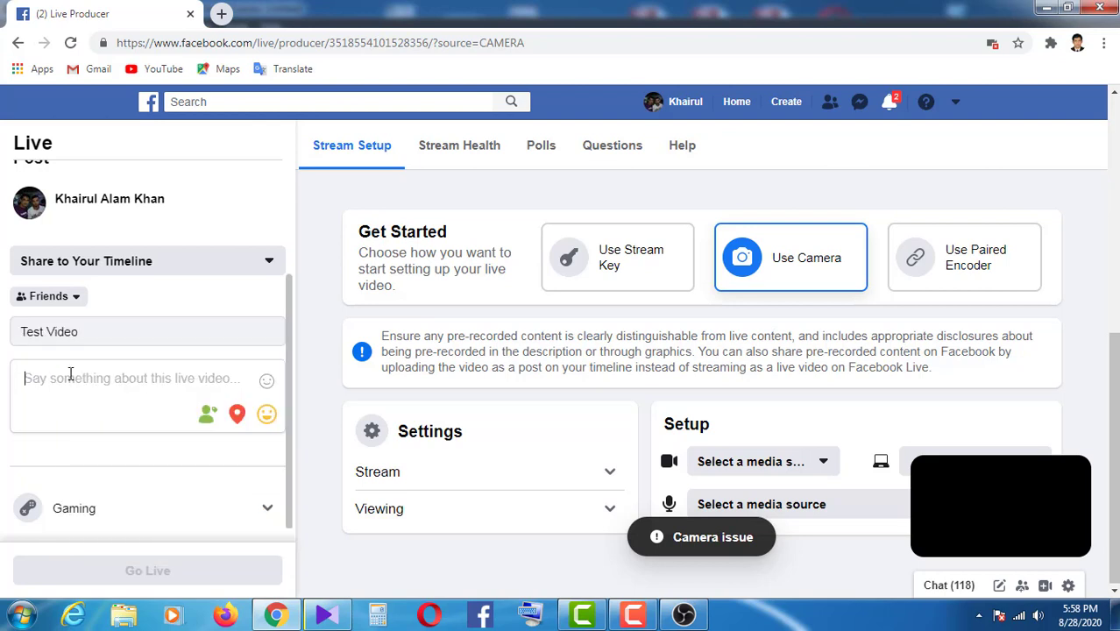
right_click(71, 374)
left_click(109, 237)
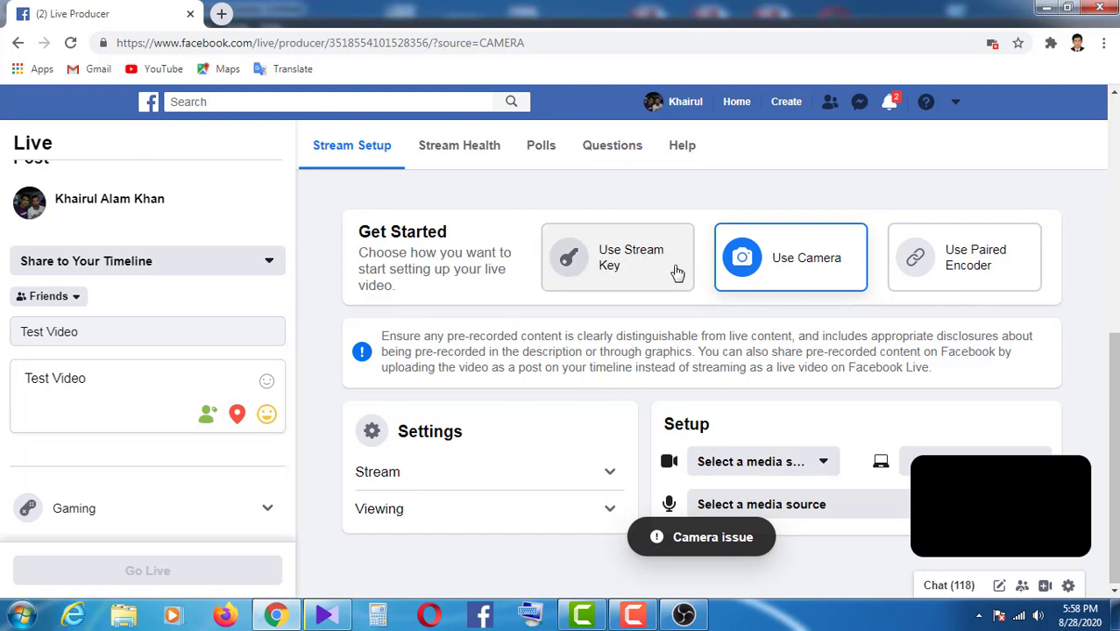
Choose to set up the live video with a stream key and copy the whole stream key
left_click(637, 259)
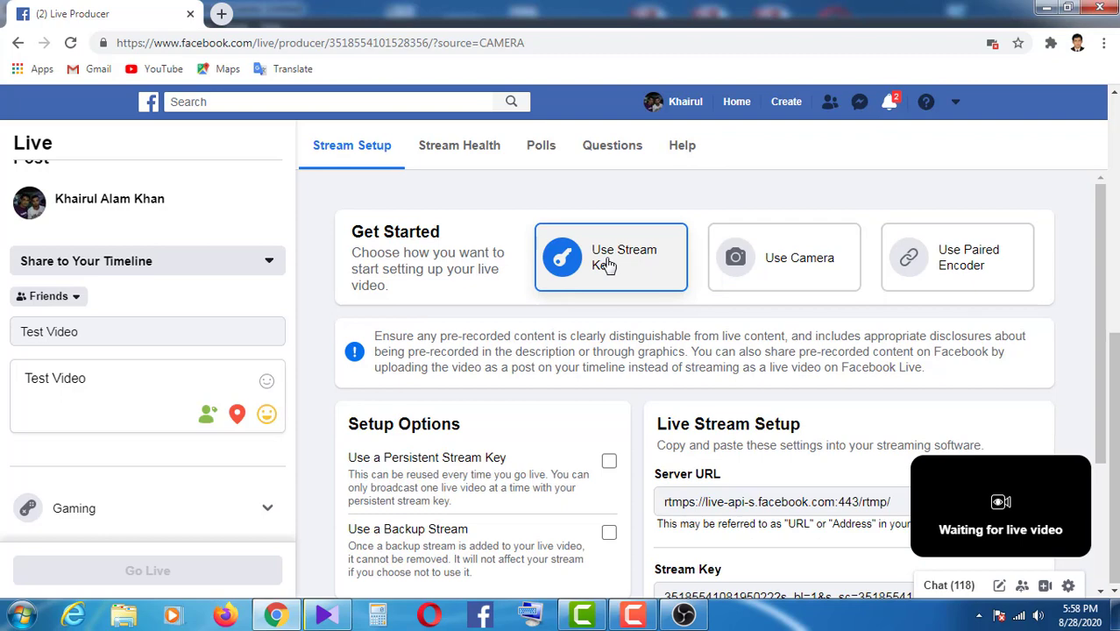
scroll(594, 402, "down", 2)
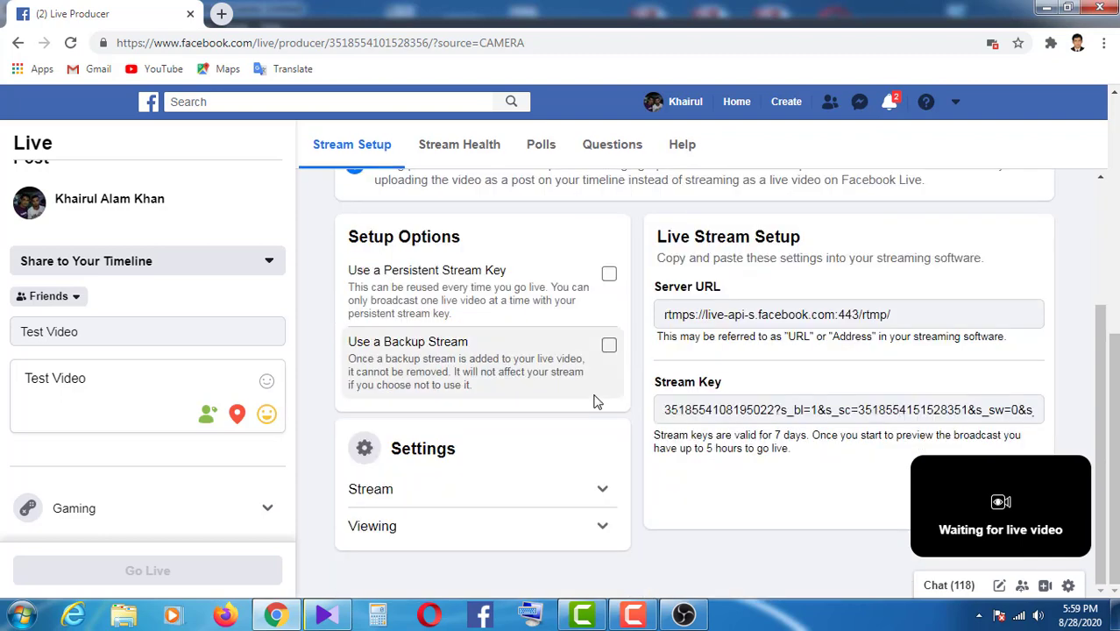
left_click(758, 408)
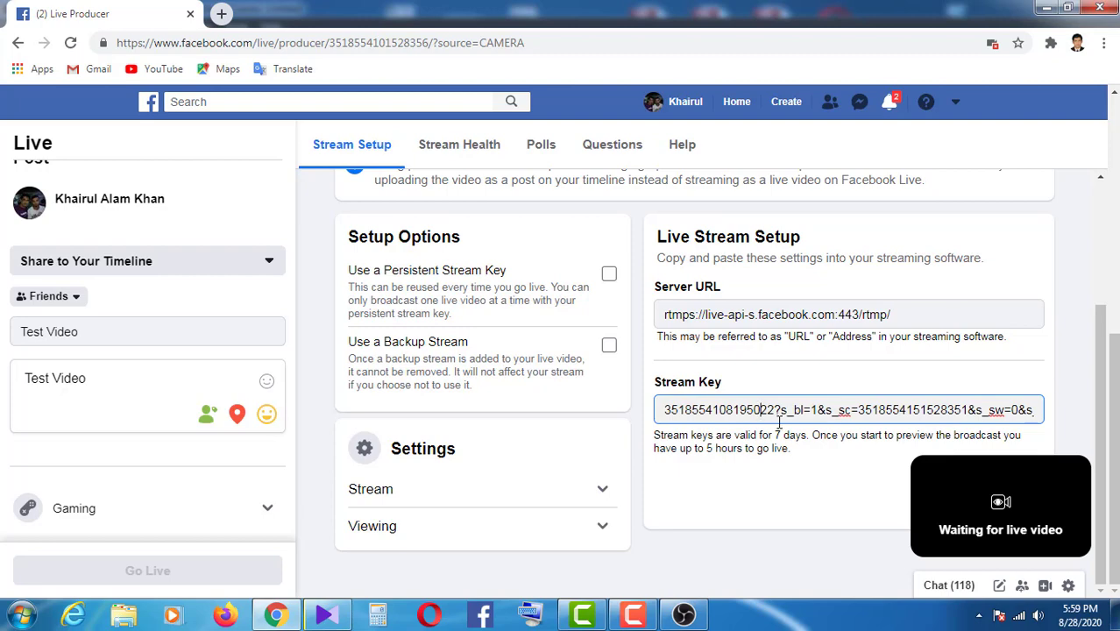
key("ctrl+a")
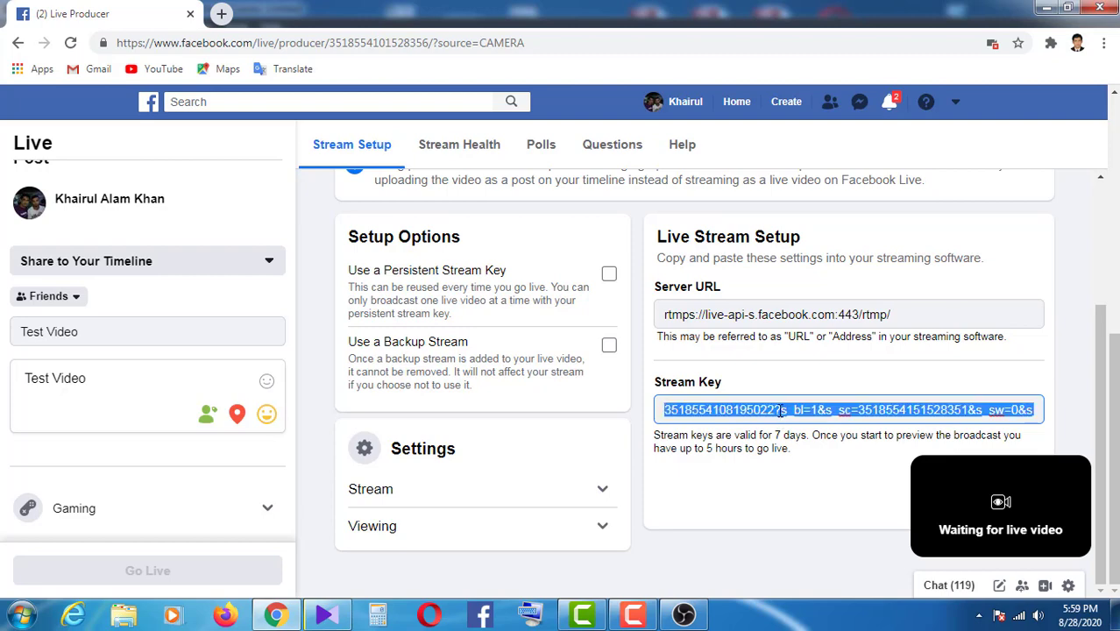
right_click(779, 410)
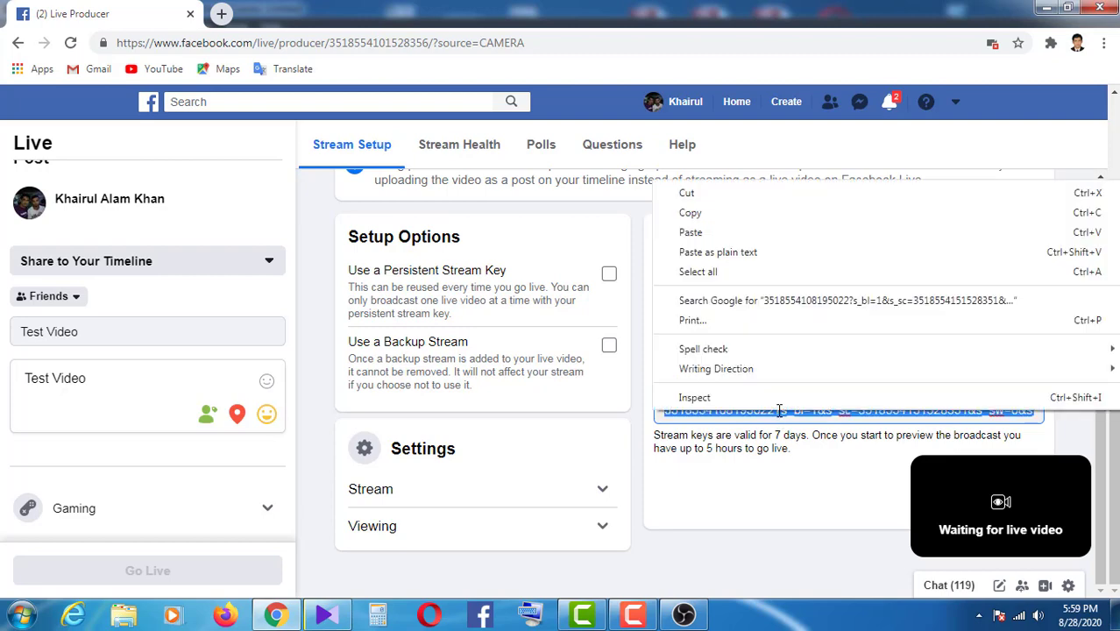
left_click(691, 213)
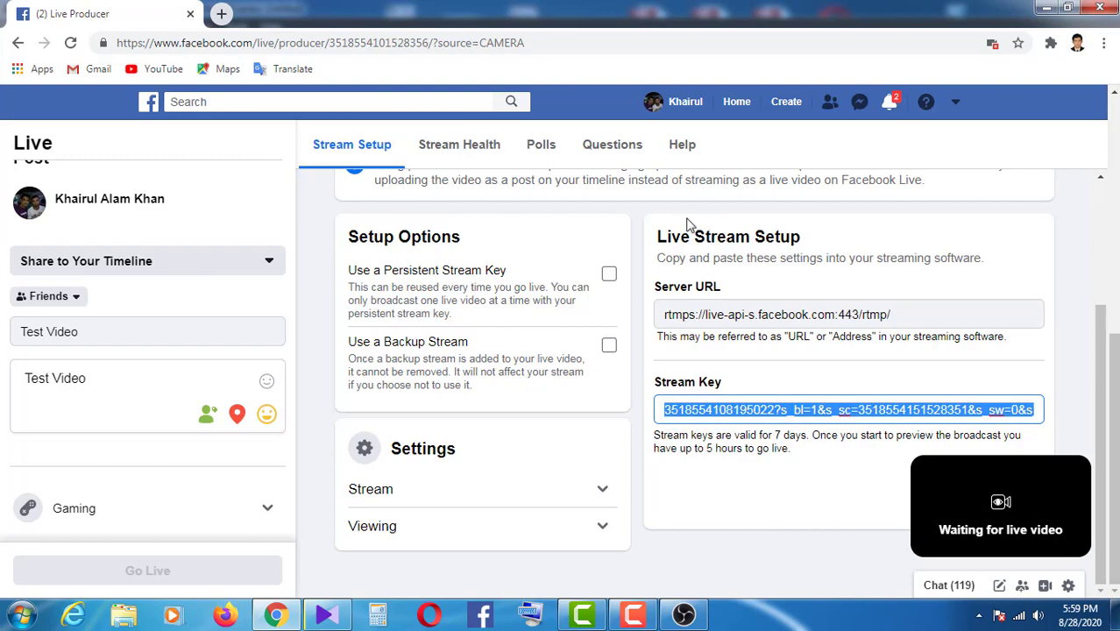
Switch to OBS, replace the old key in the Stream settings with the copied Facebook stream key, and apply the change
left_click(691, 616)
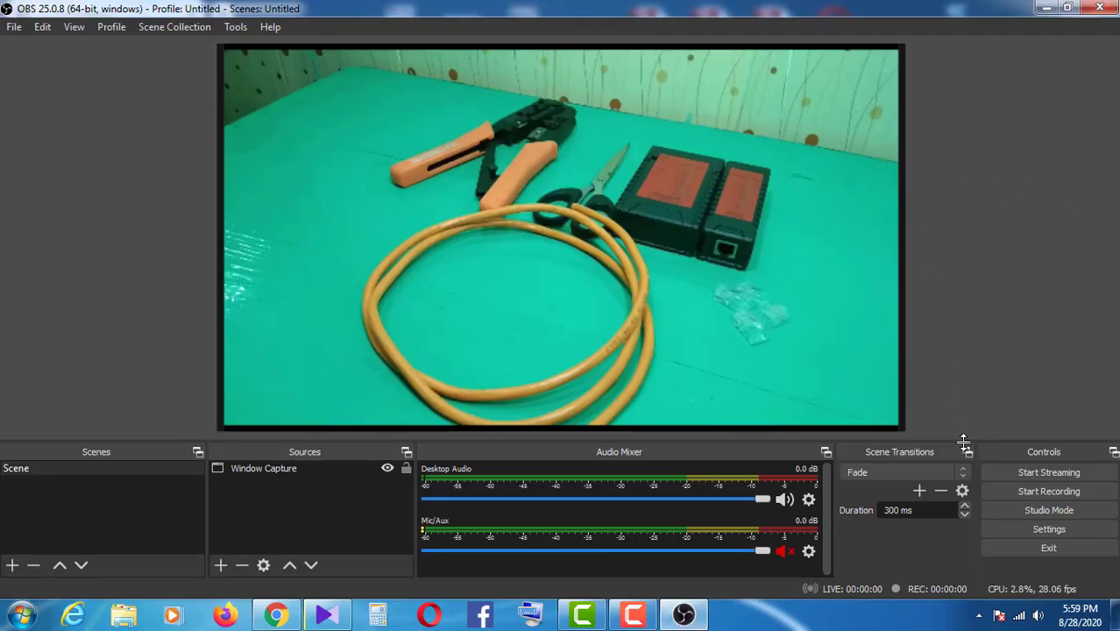
left_click(1054, 528)
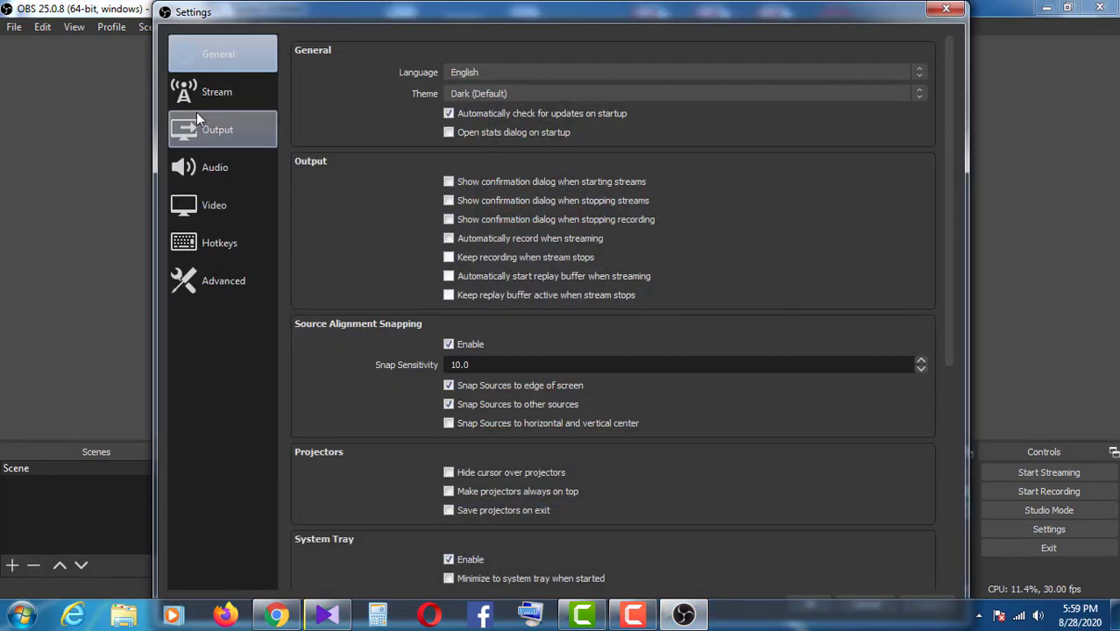
left_click(198, 93)
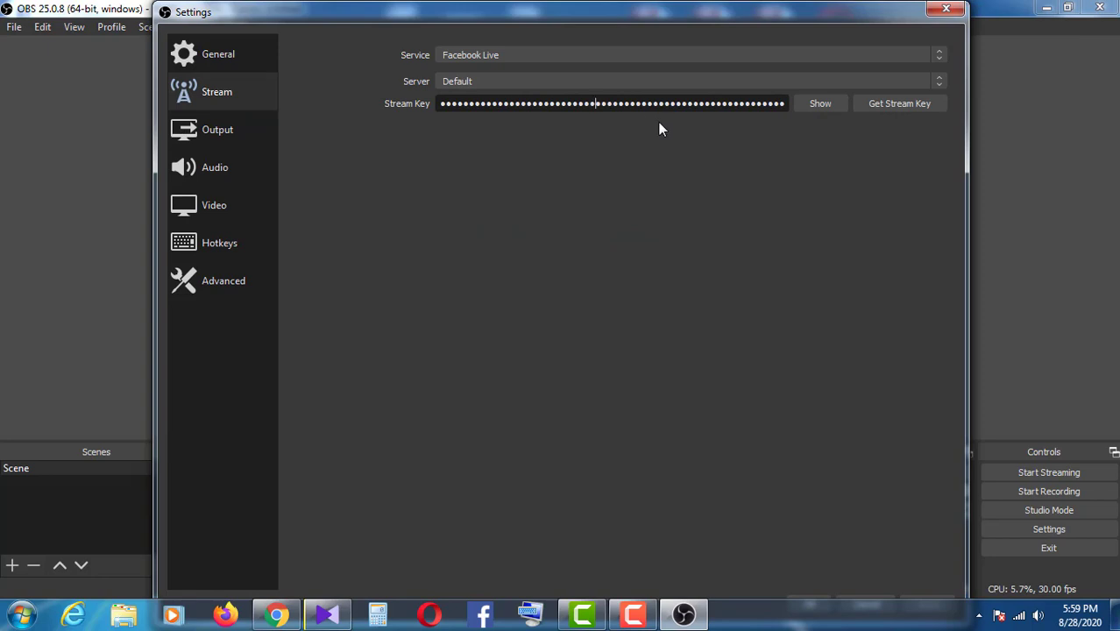
key("ctrl+a")
key("BackSpace")
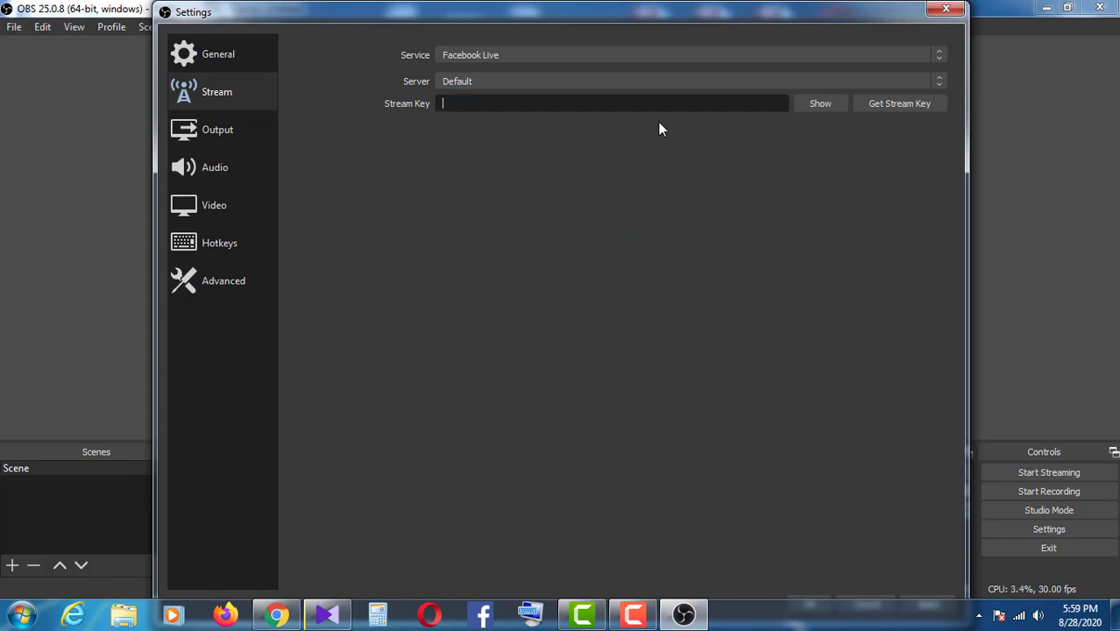
right_click(531, 101)
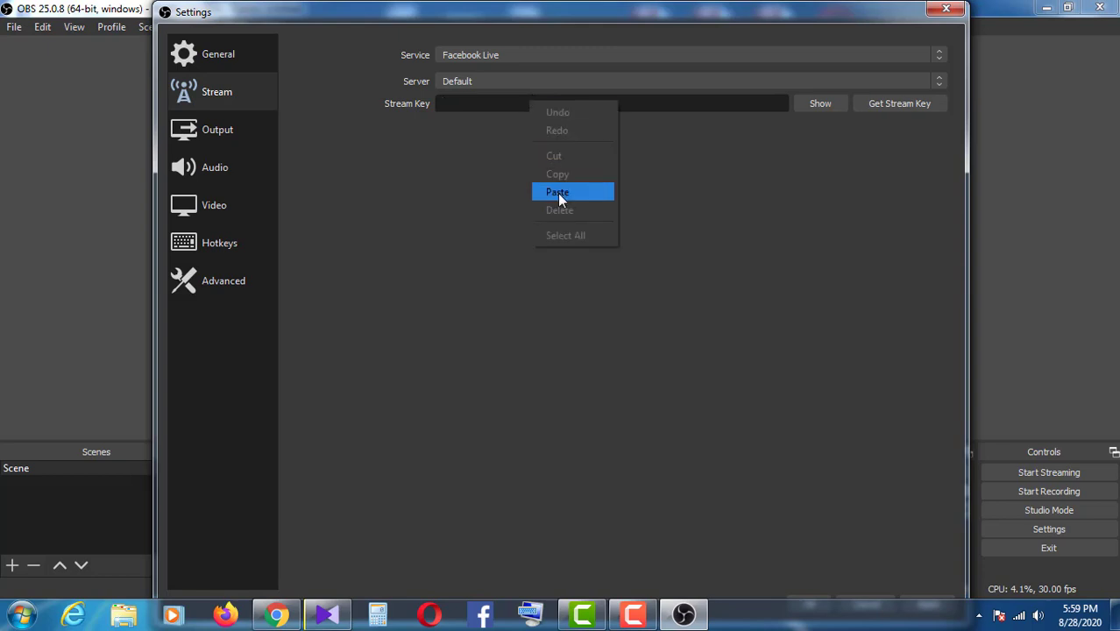
left_click(557, 193)
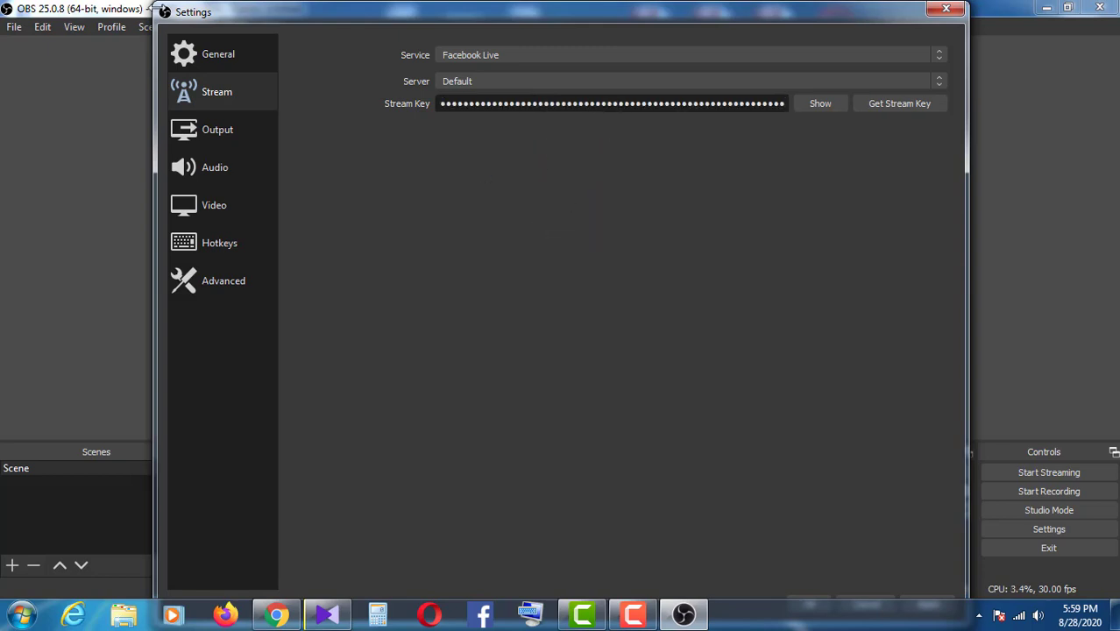
left_click_drag(155, 3, 289, 173)
left_click_drag(460, 201, 428, 95)
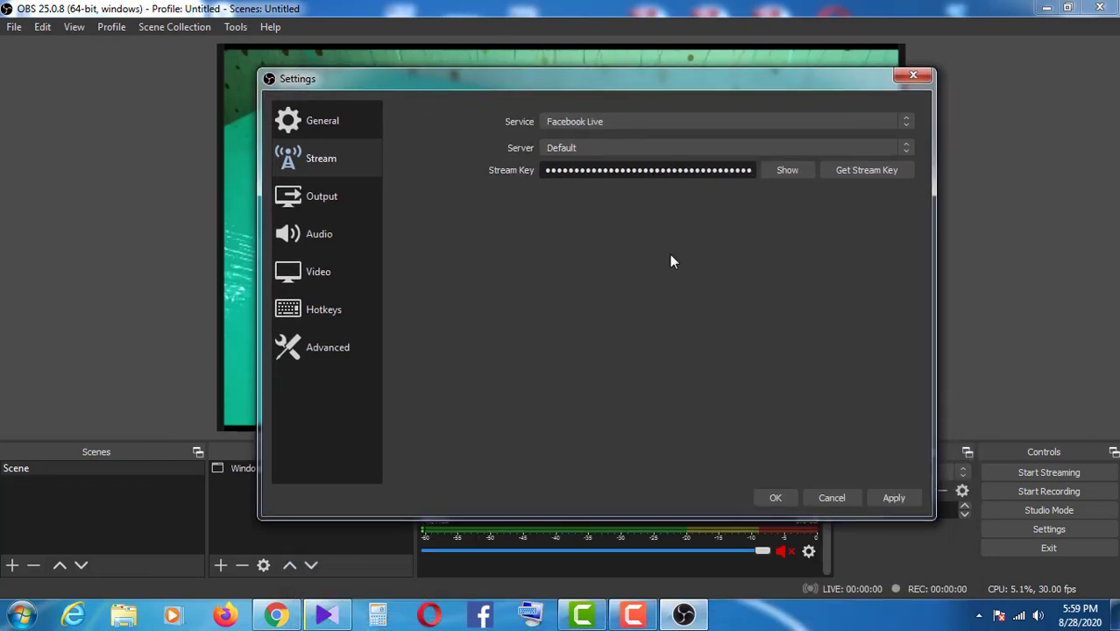
left_click(892, 497)
left_click(776, 497)
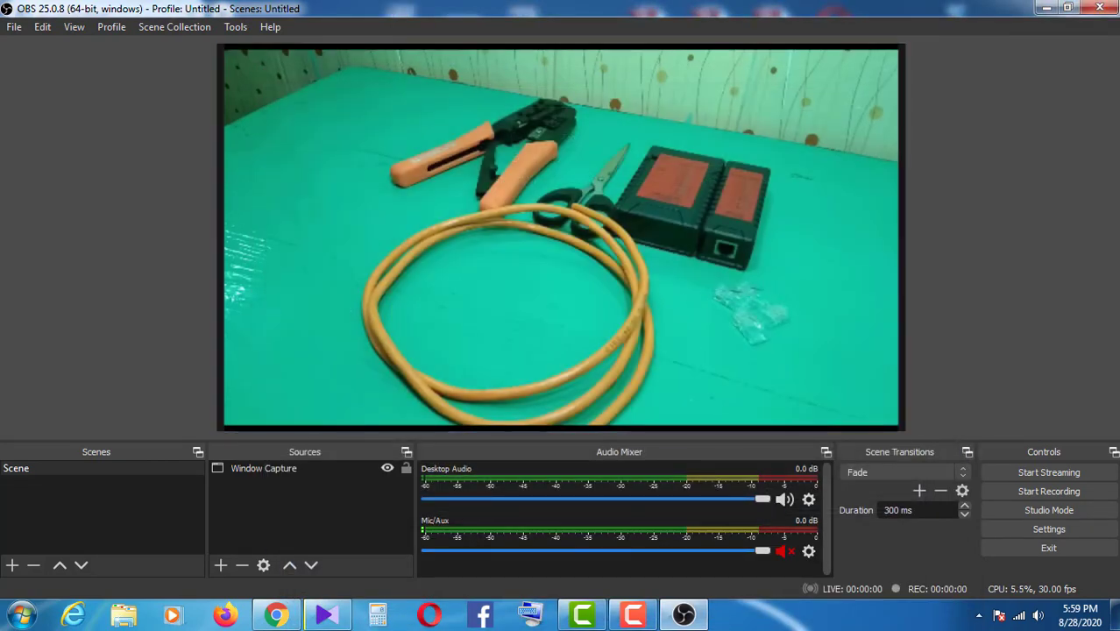
Start streaming from OBS, and switch to Chrome to check the incoming picture in the Facebook Live Producer preview
left_click(1035, 472)
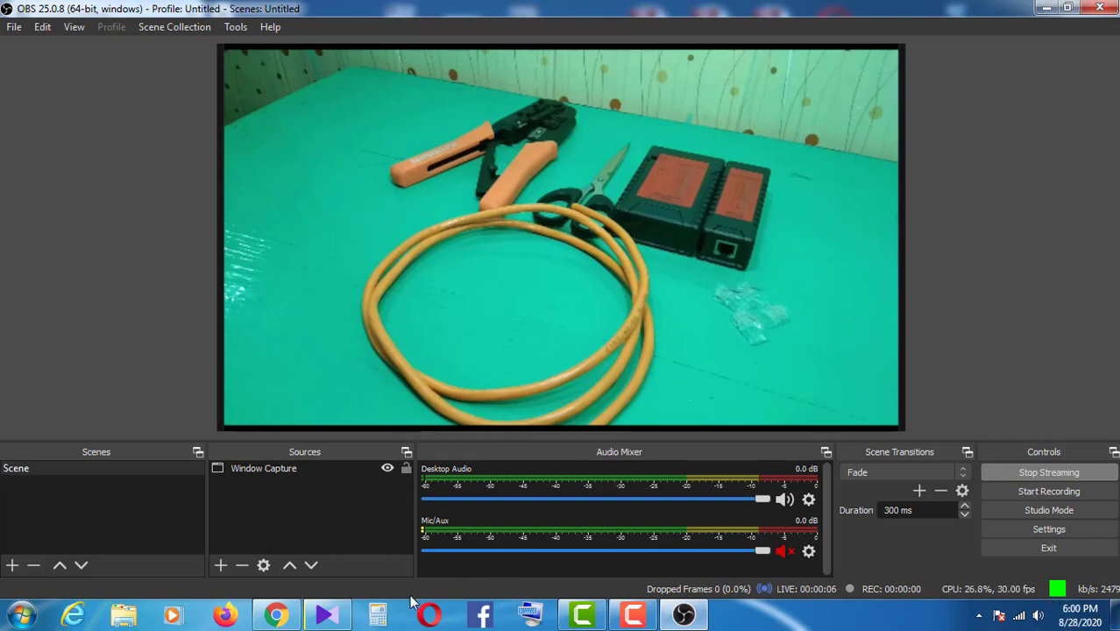
left_click(276, 615)
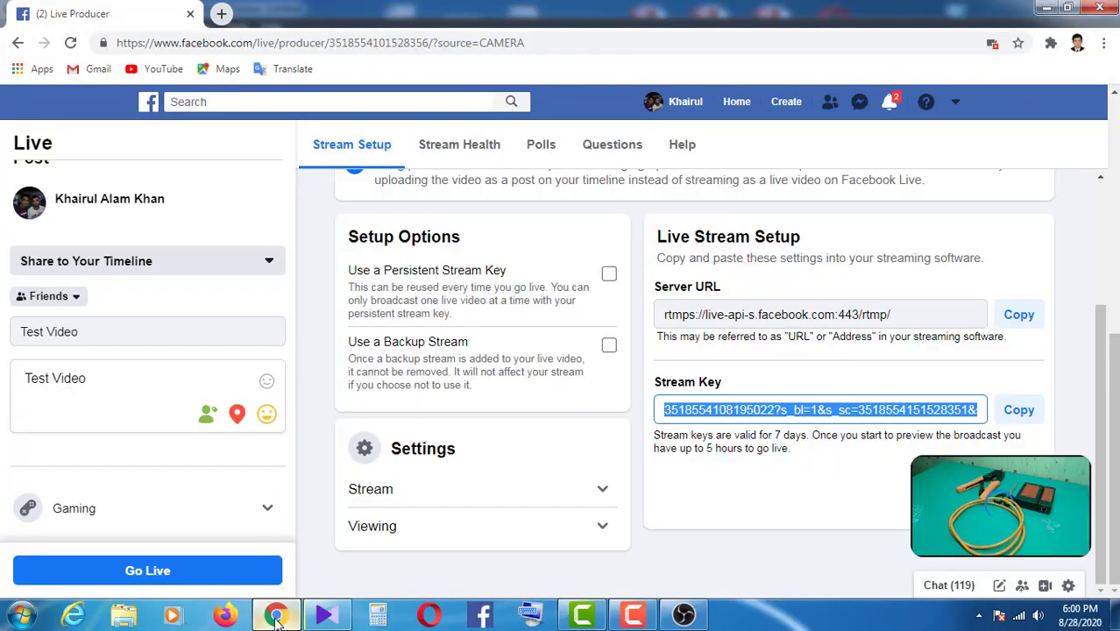
left_click(802, 504)
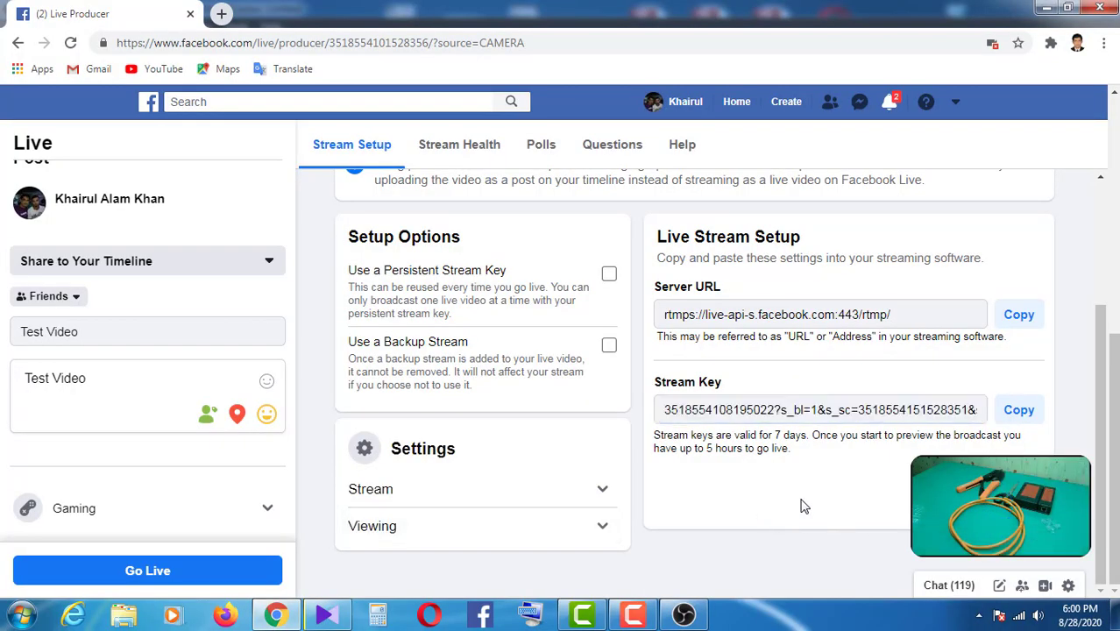
mouse_move(991, 536)
Go live on Facebook and play How to Make an Ethernet Cable.mp4 in KMPlayer while watching the live preview
left_click(326, 615)
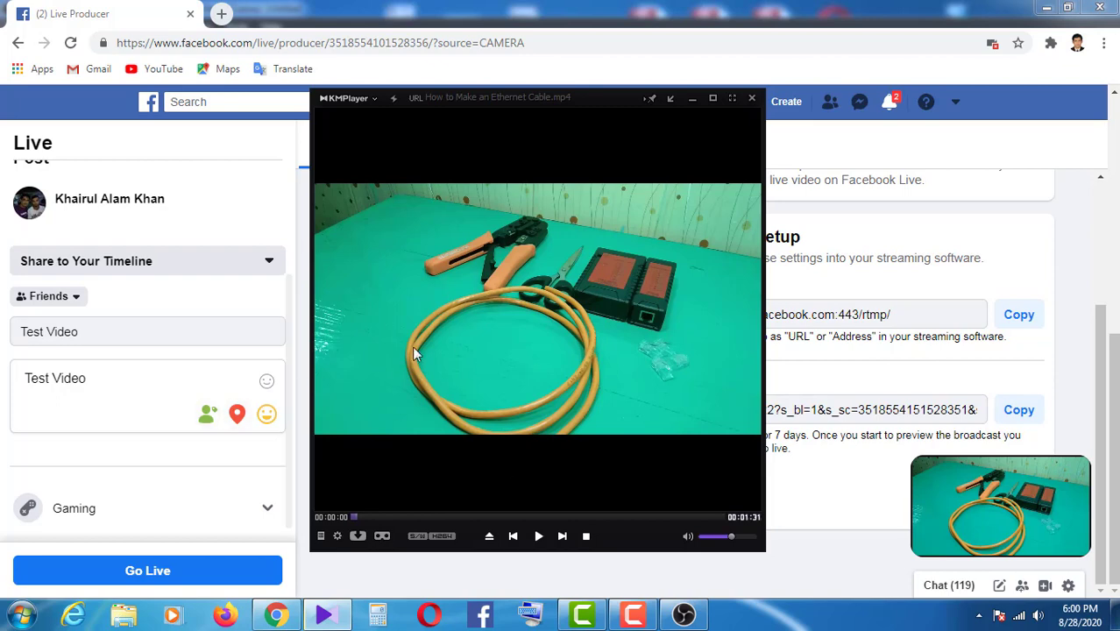
left_click(162, 569)
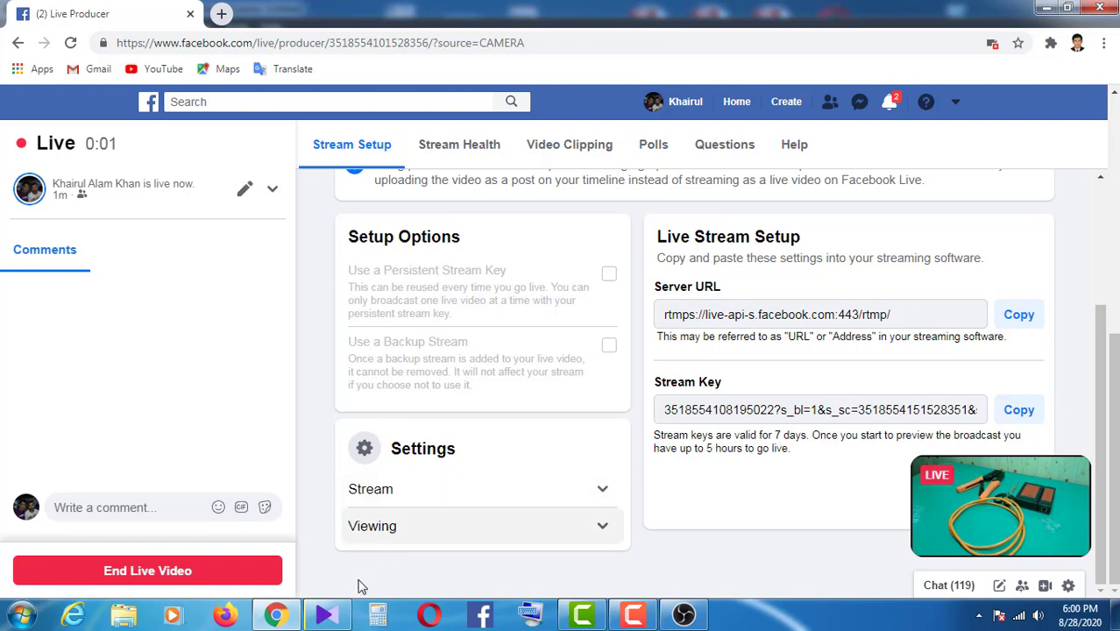
left_click(326, 614)
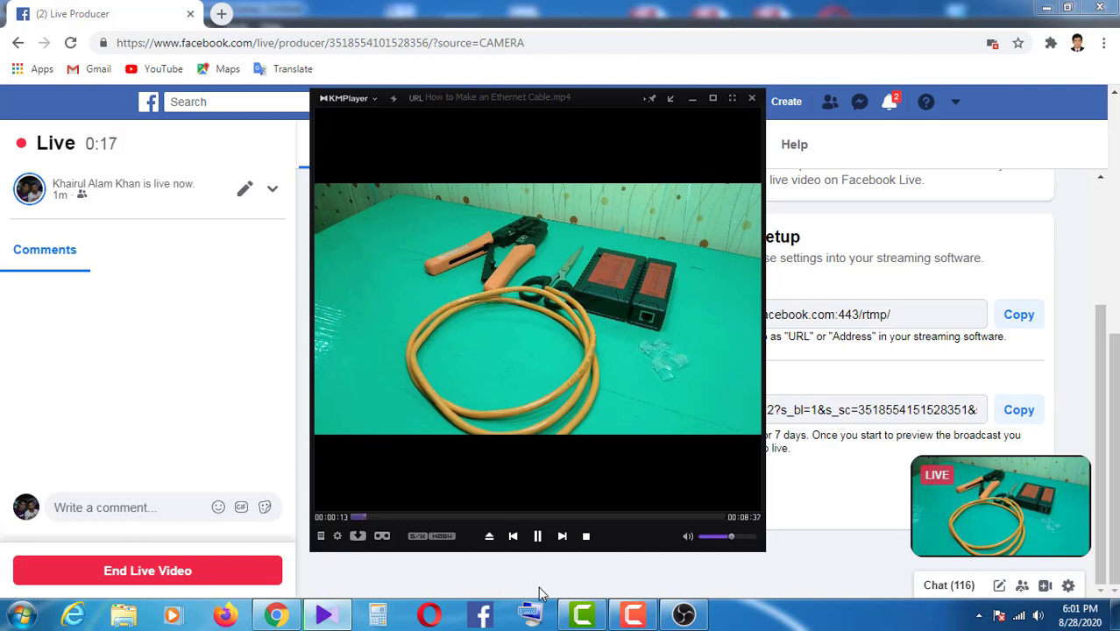
mouse_move(1006, 489)
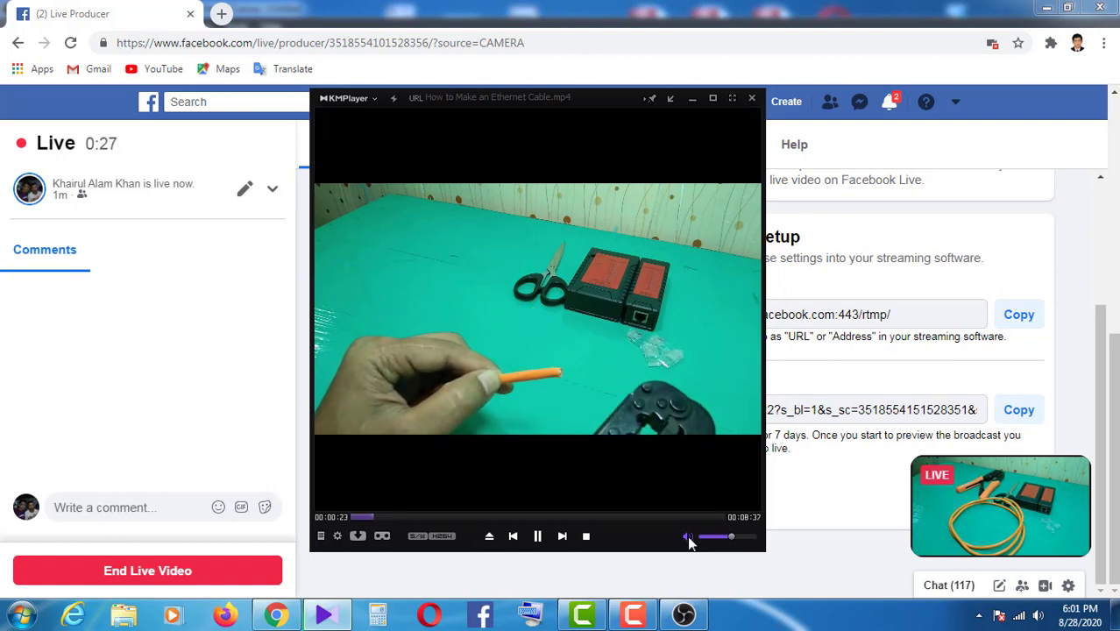
Switch to OBS, move the KMPlayer window off the Audio Mixer, and check the audio levels while briefly muting and unmuting the playing video
left_click(684, 615)
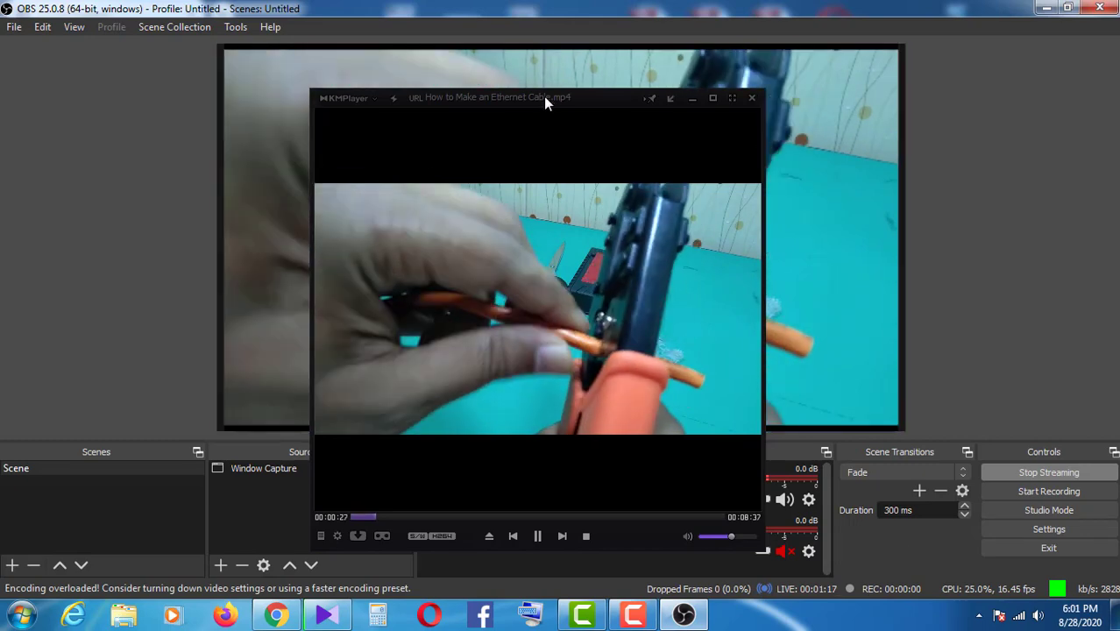
left_click_drag(543, 97, 347, 81)
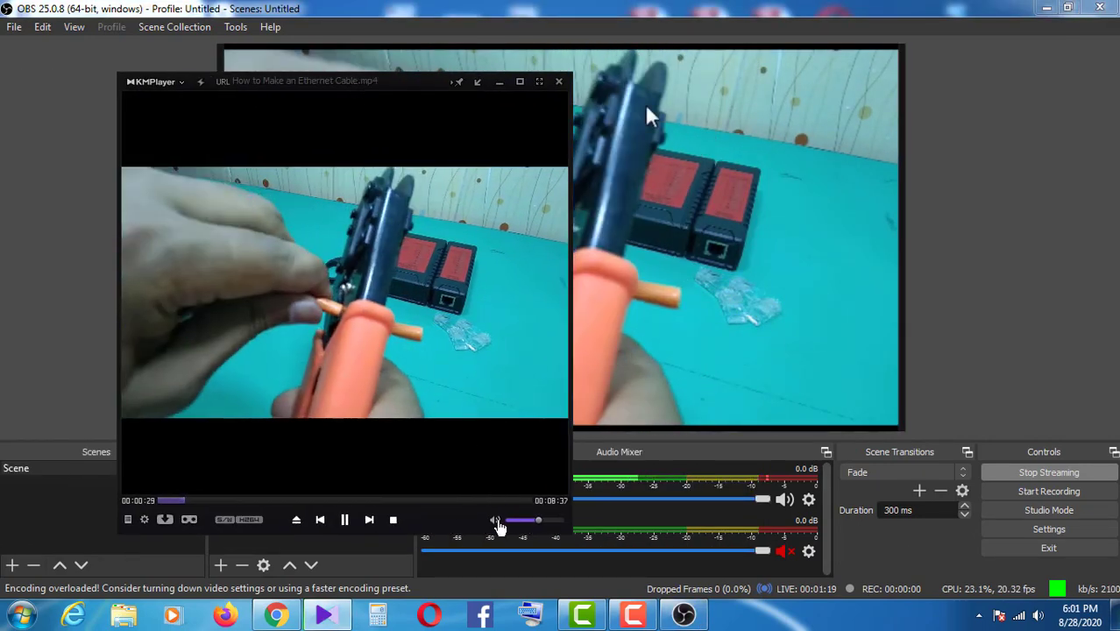
left_click(493, 521)
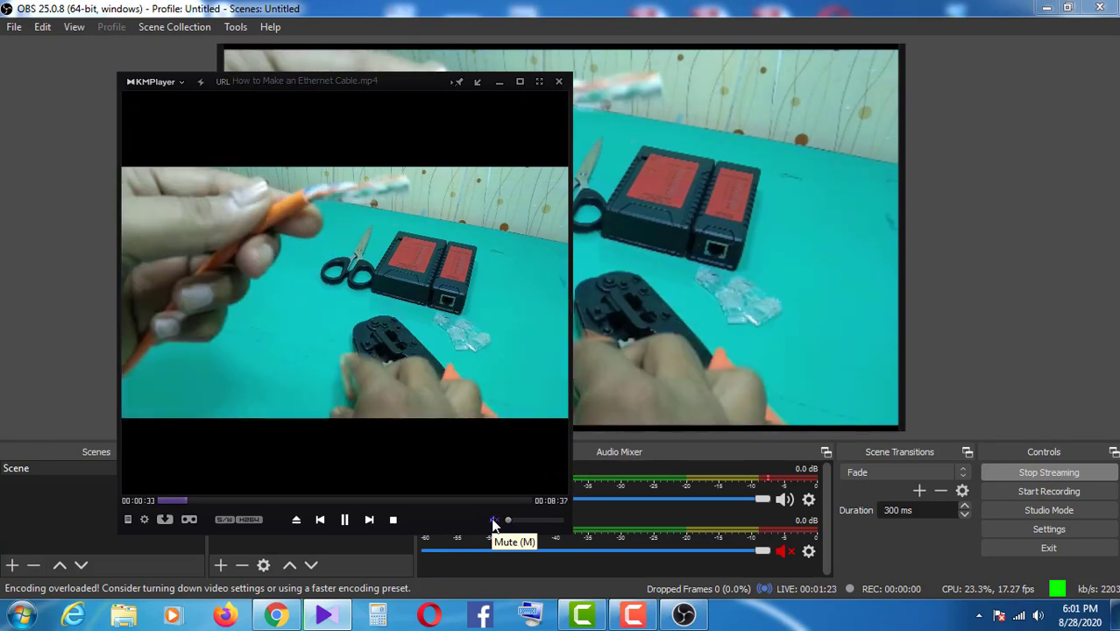
left_click(493, 522)
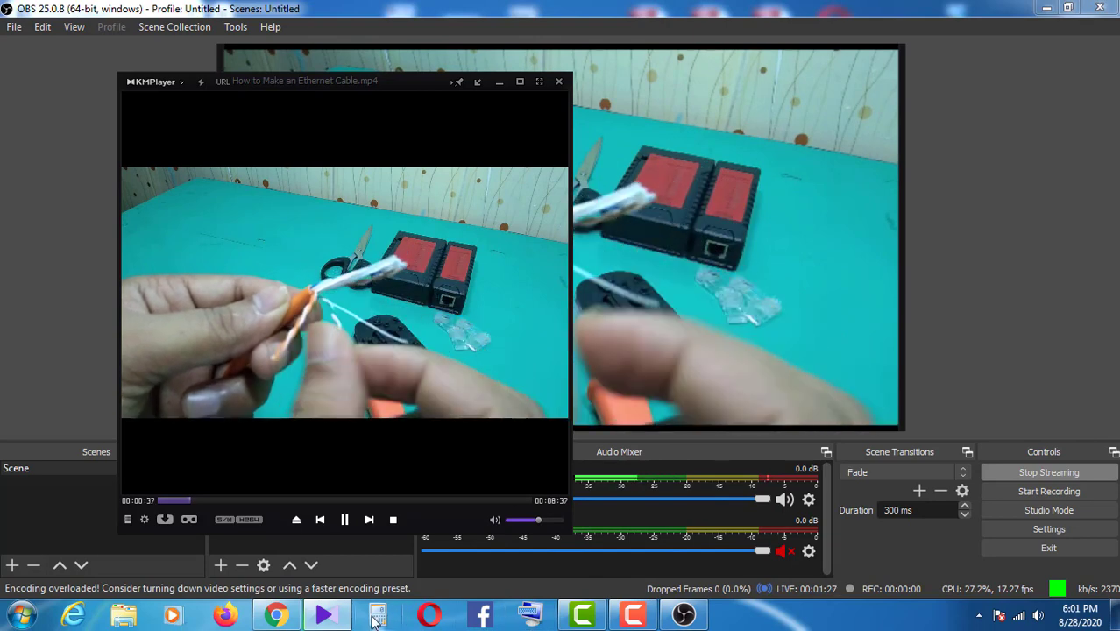
Switch to Chrome, move the KMPlayer window off the live status, and check the viewer count on the Live Producer preview
left_click(261, 618)
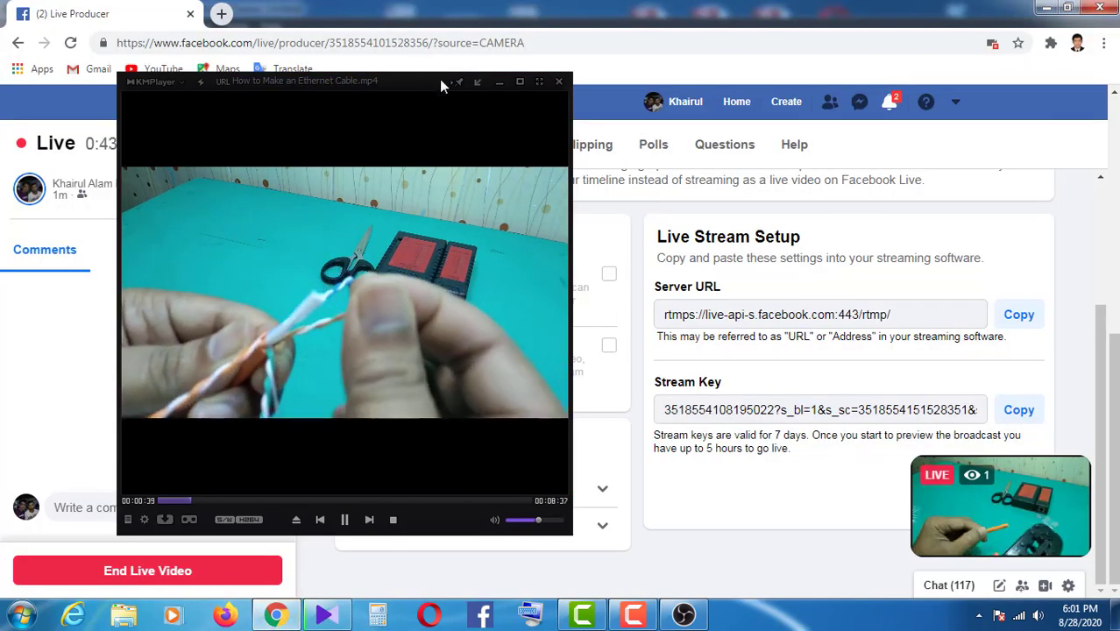
left_click_drag(376, 82, 557, 81)
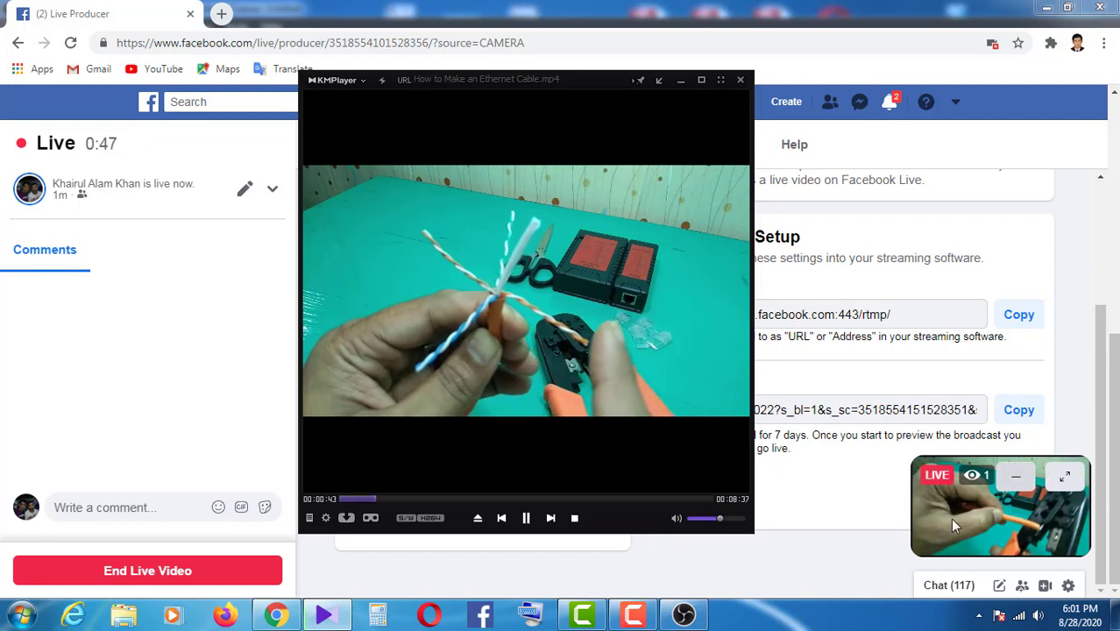
mouse_move(970, 490)
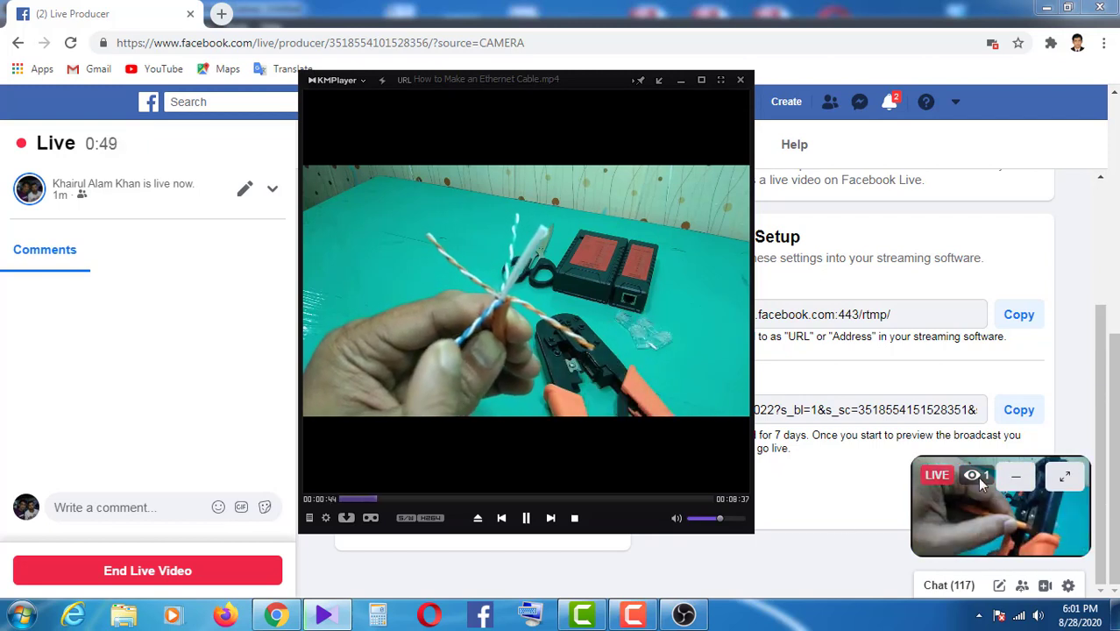